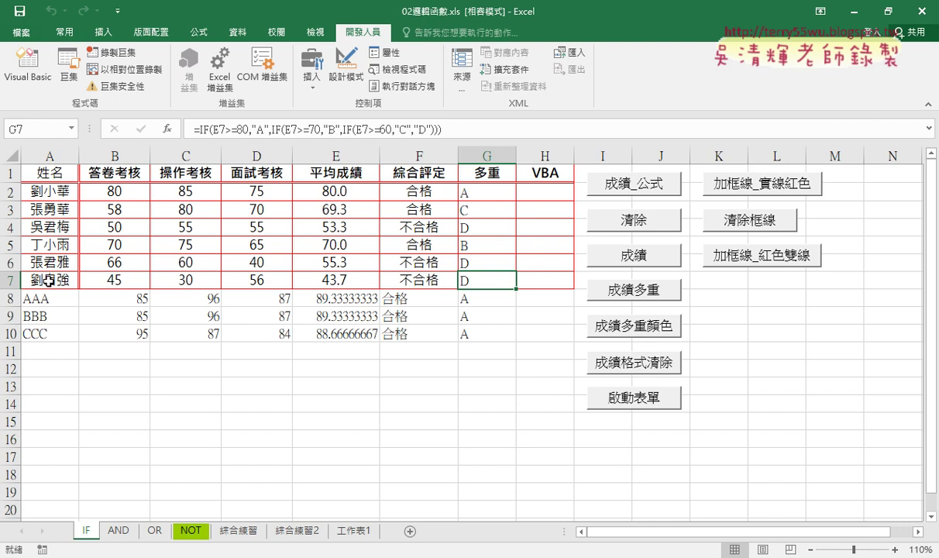
Set rows A8:G10 (AAA, BBB, CCC) to 微軟正黑體 font and centre-align them.
{"action": "left_click", "coordinate": [46, 279]}
{"action": "left_click", "coordinate": [64, 31]}
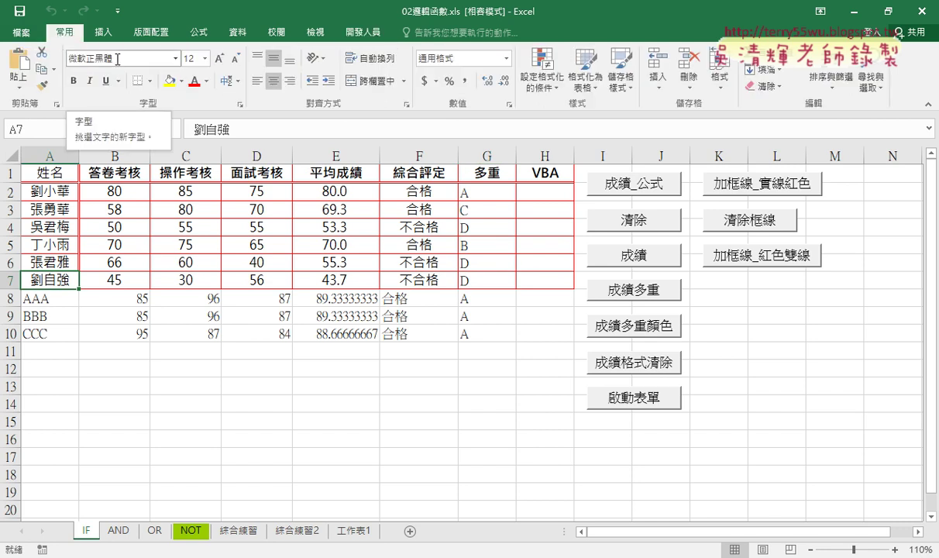
{"action": "left_click", "coordinate": [57, 299]}
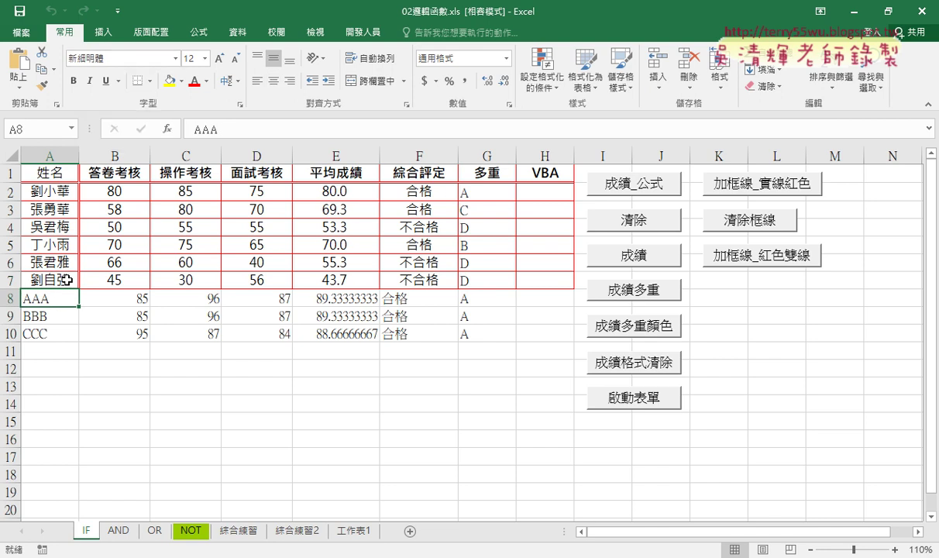
{"action": "left_click_drag", "start_coordinate": [54, 300], "coordinate": [500, 333]}
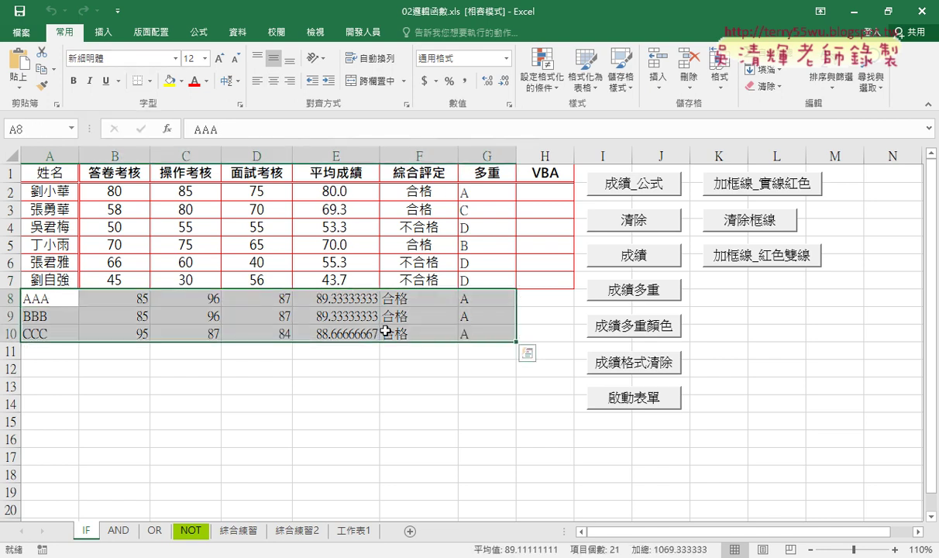
{"action": "left_click", "coordinate": [175, 59]}
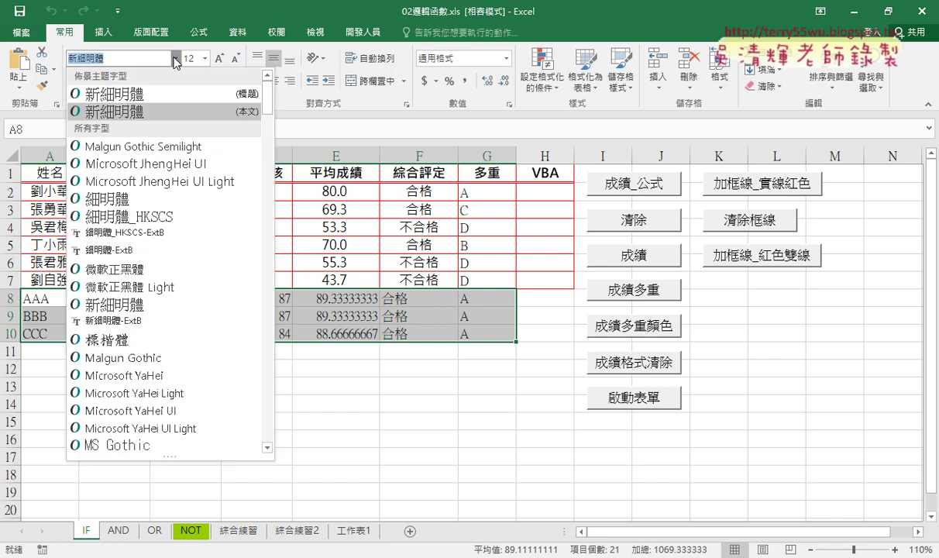
{"action": "left_click", "coordinate": [157, 273]}
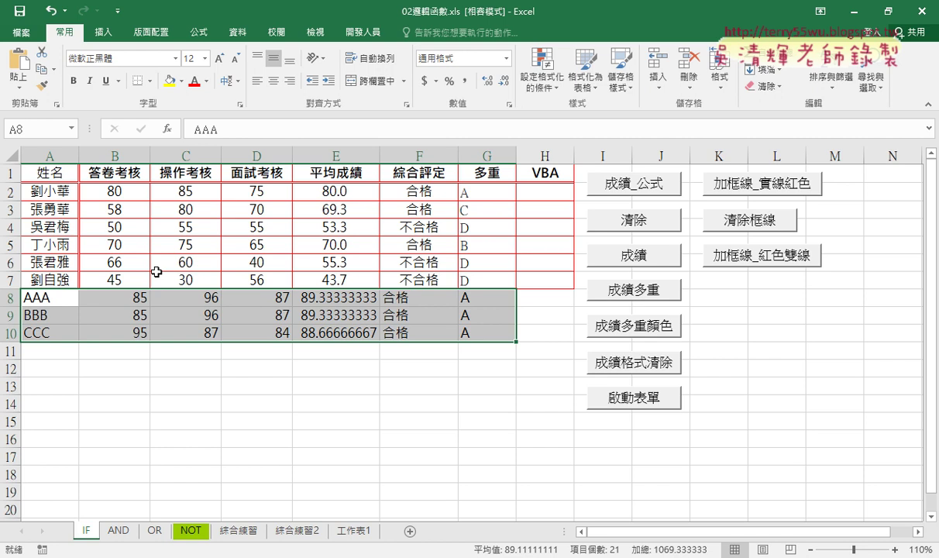
{"action": "left_click", "coordinate": [273, 82]}
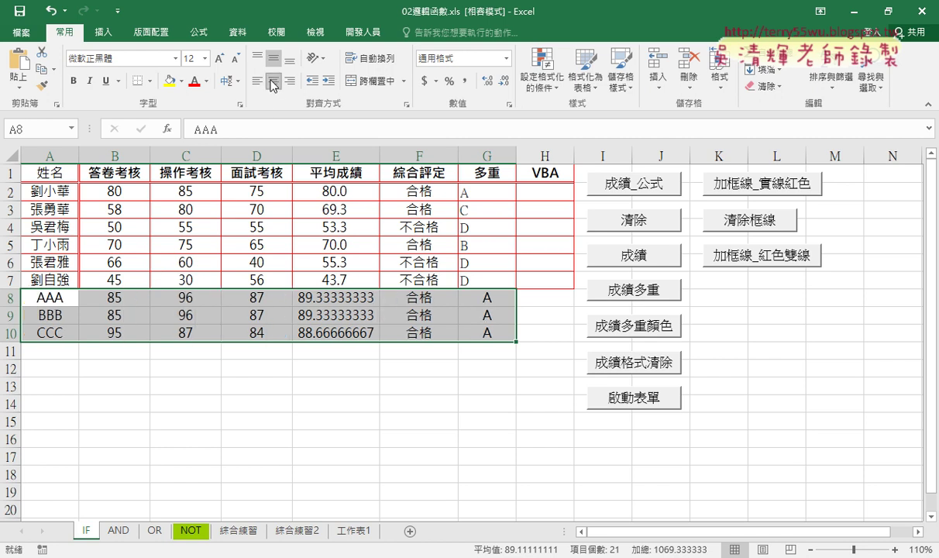
Give A8:G10 red outline and inside borders via More Borders.
{"action": "left_click", "coordinate": [149, 81]}
{"action": "left_click", "coordinate": [194, 455]}
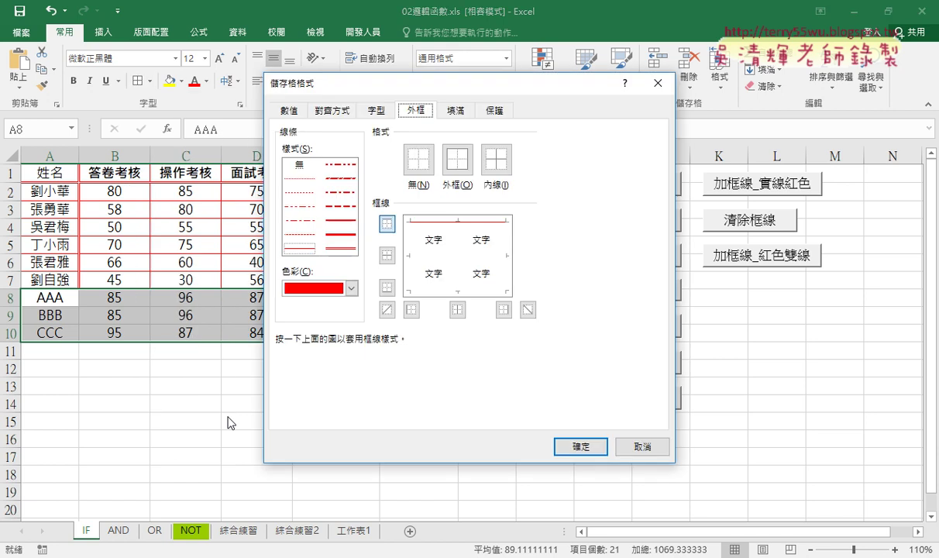
{"action": "left_click", "coordinate": [298, 248]}
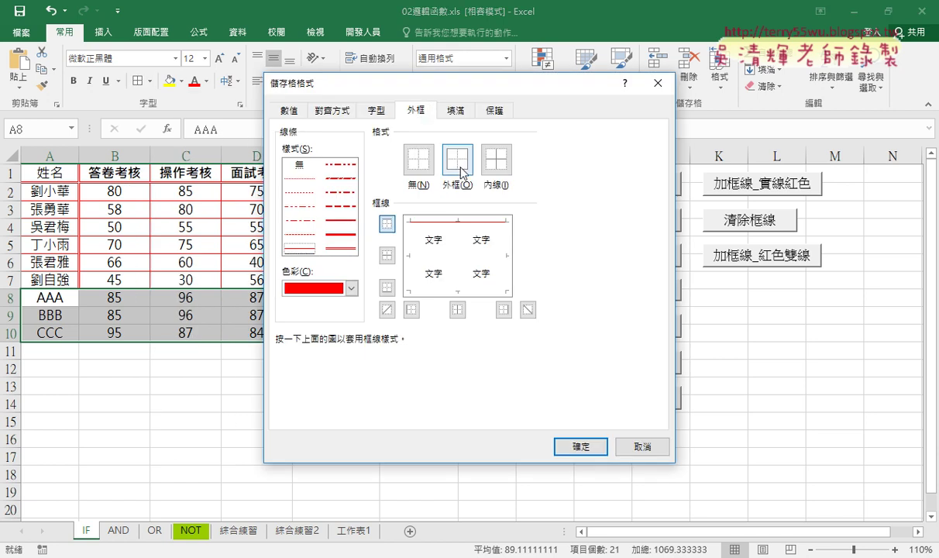
{"action": "left_click", "coordinate": [458, 159]}
{"action": "left_click", "coordinate": [509, 171]}
{"action": "left_click", "coordinate": [581, 447]}
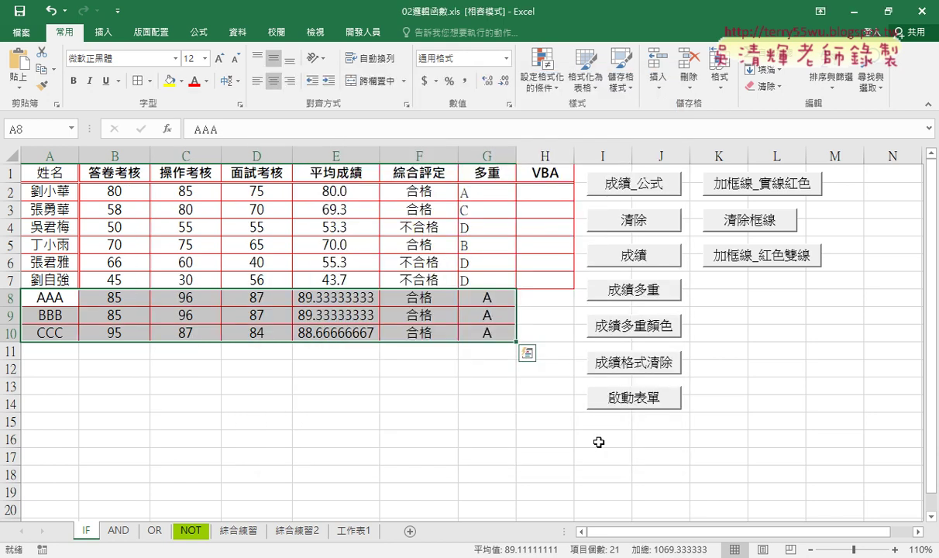
{"action": "left_click", "coordinate": [532, 433]}
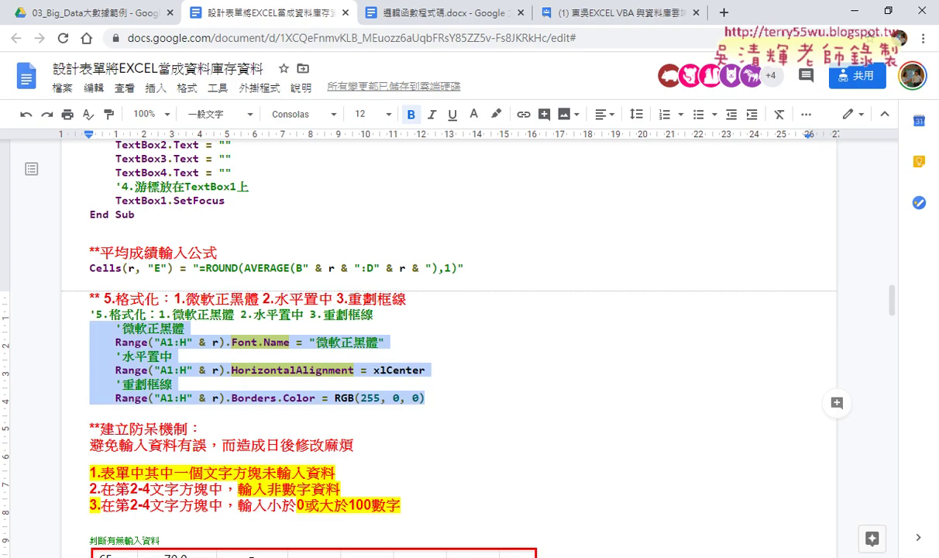
In the VBA notes, highlight the Font.Name, HorizontalAlignment, Borders.Color and Range("A1:H" & r) code.
{"action": "left_click", "coordinate": [398, 344]}
{"action": "left_click_drag", "start_coordinate": [398, 343], "coordinate": [113, 343]}
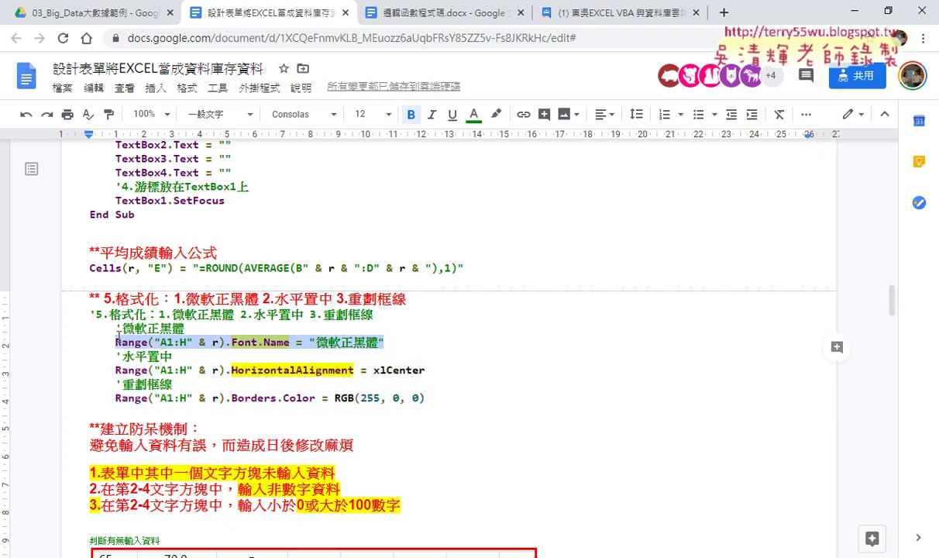
{"action": "left_click_drag", "start_coordinate": [231, 343], "coordinate": [389, 344]}
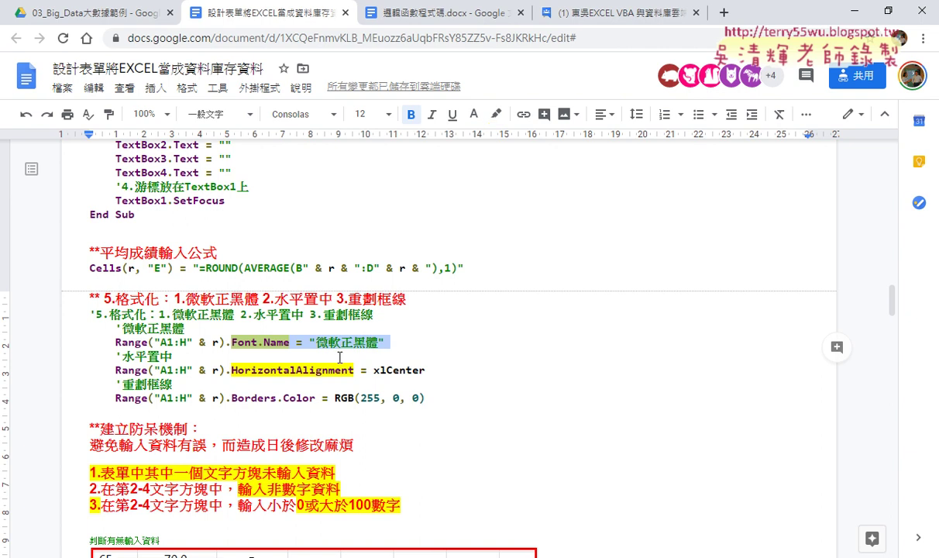
{"action": "left_click_drag", "start_coordinate": [231, 371], "coordinate": [430, 372]}
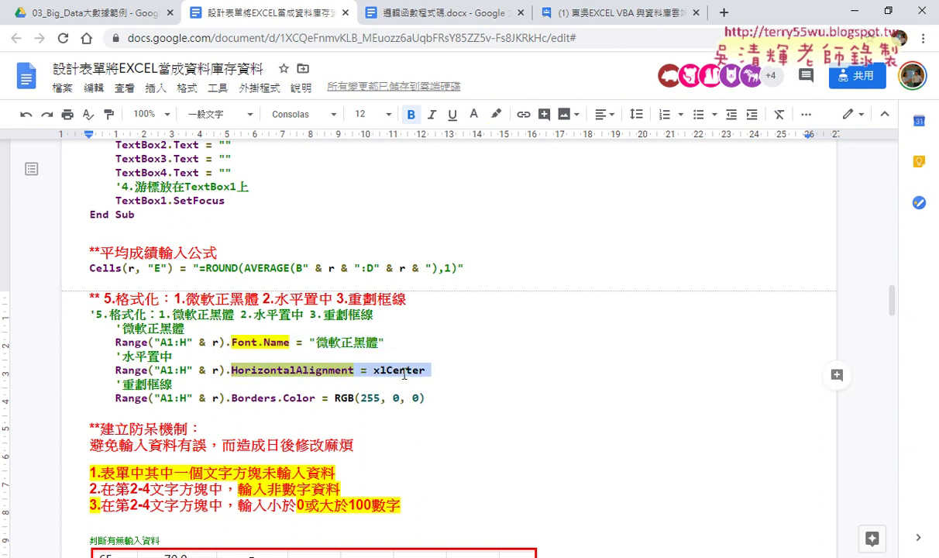
{"action": "left_click_drag", "start_coordinate": [235, 398], "coordinate": [430, 404]}
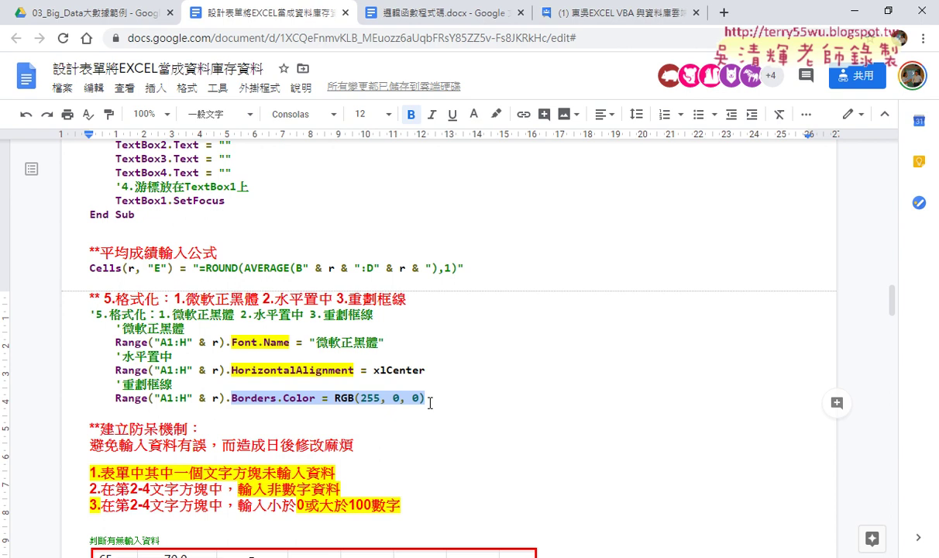
{"action": "left_click_drag", "start_coordinate": [115, 342], "coordinate": [187, 342]}
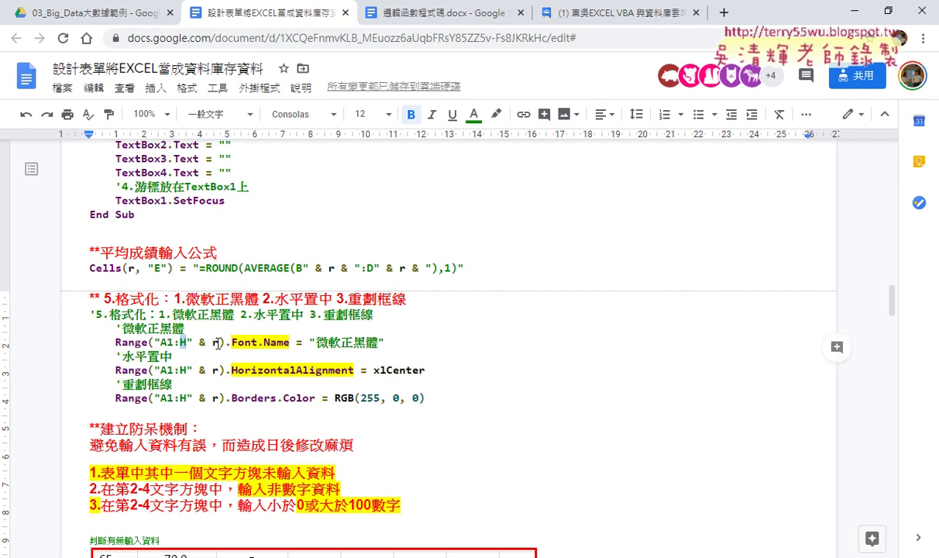
{"action": "left_click_drag", "start_coordinate": [220, 342], "coordinate": [194, 342]}
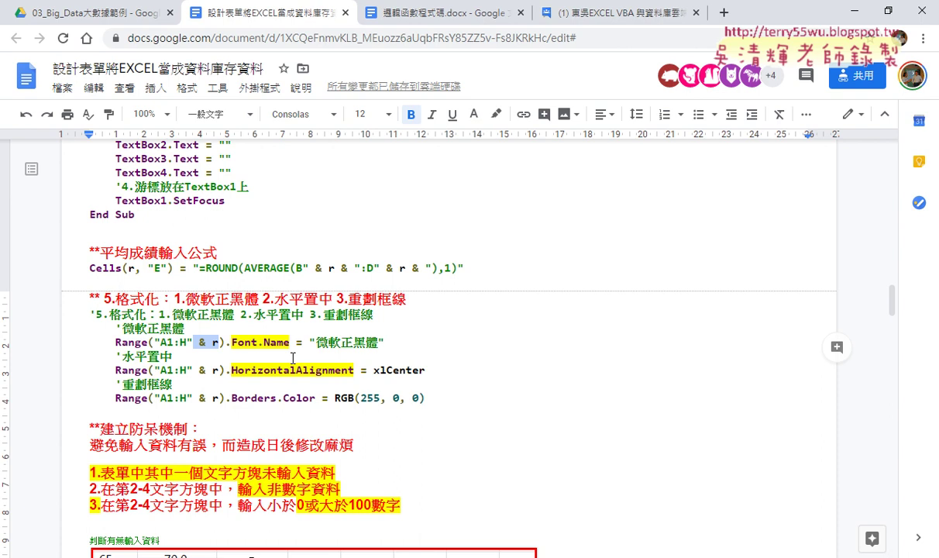
Scroll up to CommandButton1_Click and highlight the r = Range(...).Row + 1 expression.
{"action": "scroll", "coordinate": [293, 358], "scroll_direction": "up", "scroll_amount": 3}
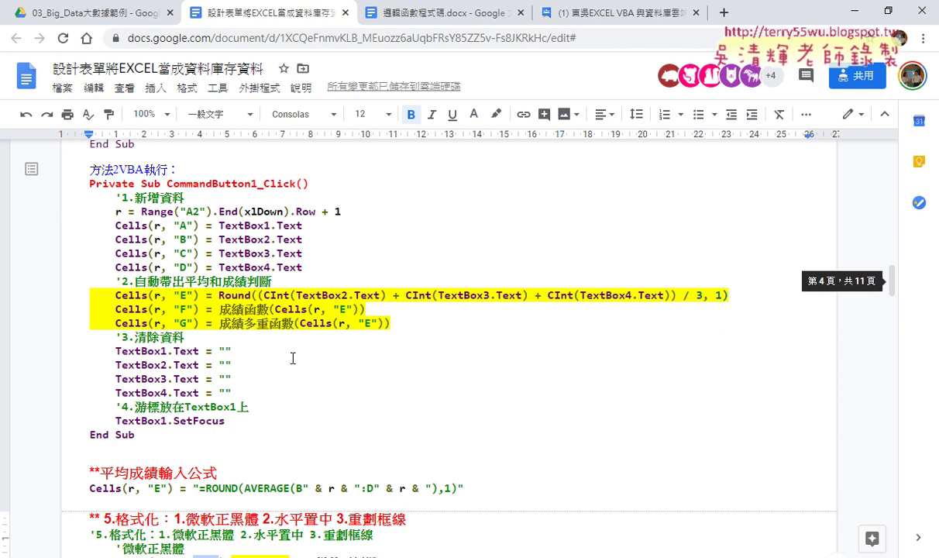
{"action": "scroll", "coordinate": [293, 358], "scroll_direction": "up", "scroll_amount": 3}
{"action": "scroll", "coordinate": [293, 359], "scroll_direction": "up", "scroll_amount": 1}
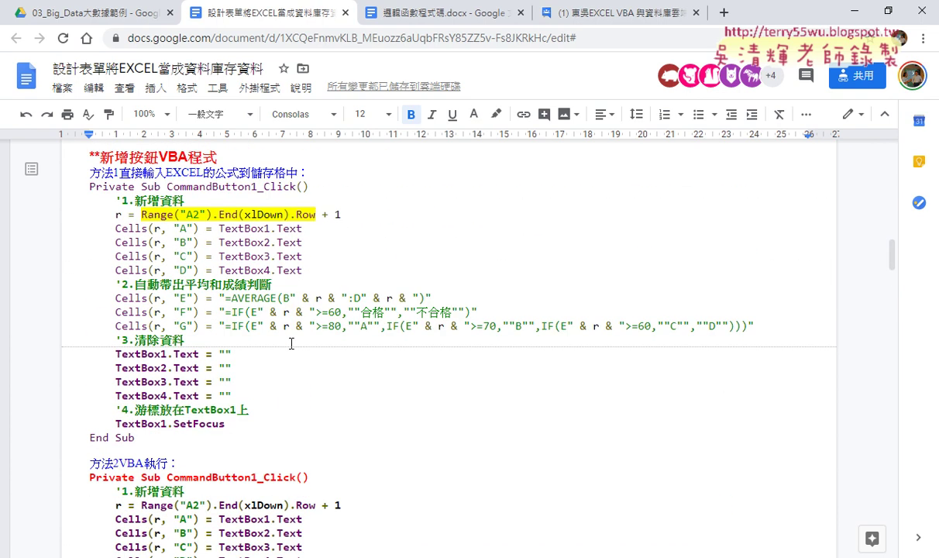
{"action": "left_click", "coordinate": [143, 213]}
{"action": "left_click_drag", "start_coordinate": [143, 213], "coordinate": [348, 218]}
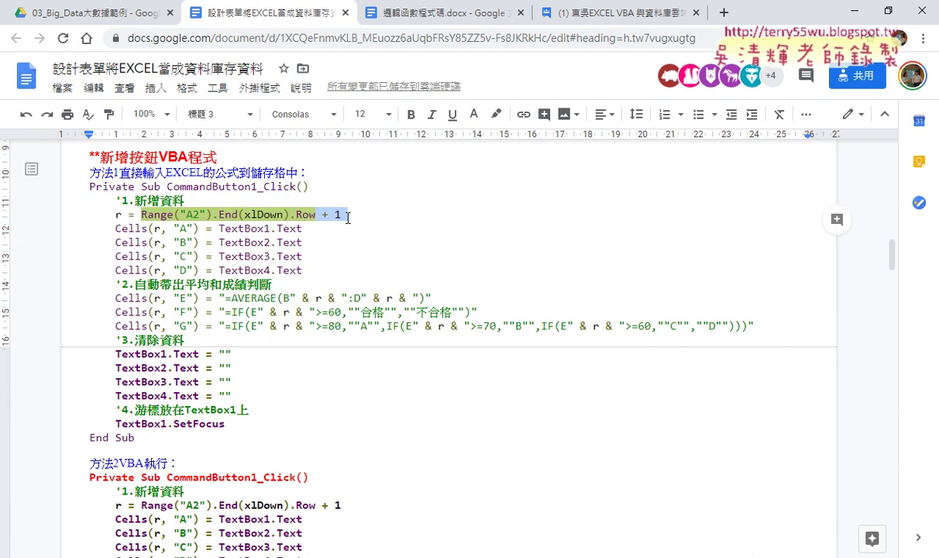
Scroll down to the 建立防呆機制 section with its 請輸入資料!! warning example.
{"action": "scroll", "coordinate": [348, 219], "scroll_direction": "down", "scroll_amount": 1}
{"action": "scroll", "coordinate": [353, 256], "scroll_direction": "down", "scroll_amount": 3}
{"action": "scroll", "coordinate": [354, 262], "scroll_direction": "down", "scroll_amount": 3}
{"action": "scroll", "coordinate": [355, 257], "scroll_direction": "down", "scroll_amount": 3}
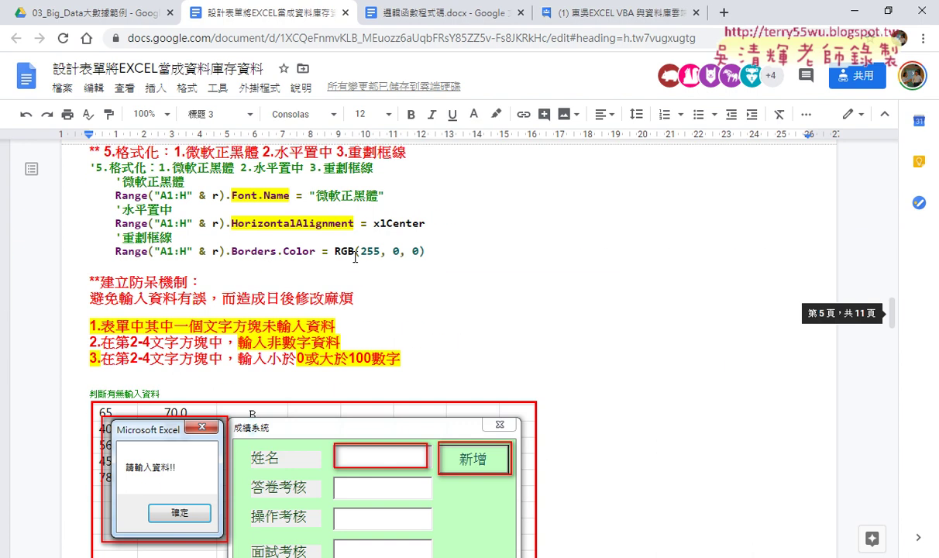
{"action": "scroll", "coordinate": [355, 257], "scroll_direction": "down", "scroll_amount": 2}
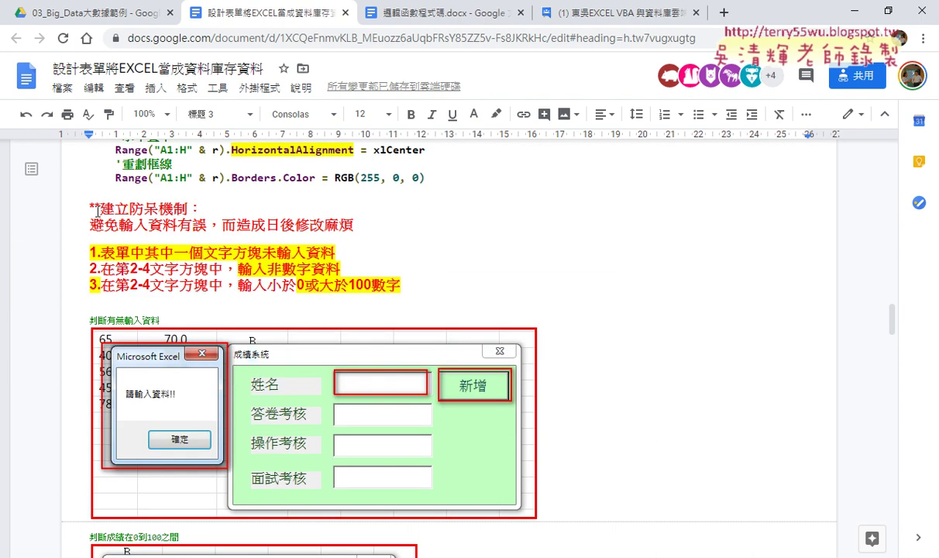
{"action": "left_click_drag", "start_coordinate": [98, 208], "coordinate": [201, 209]}
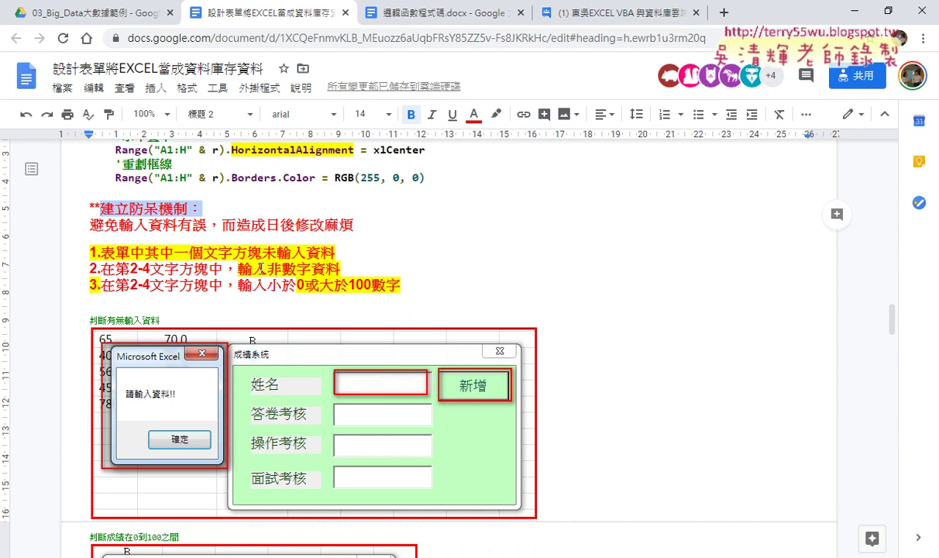
{"action": "left_click_drag", "start_coordinate": [268, 269], "coordinate": [339, 269]}
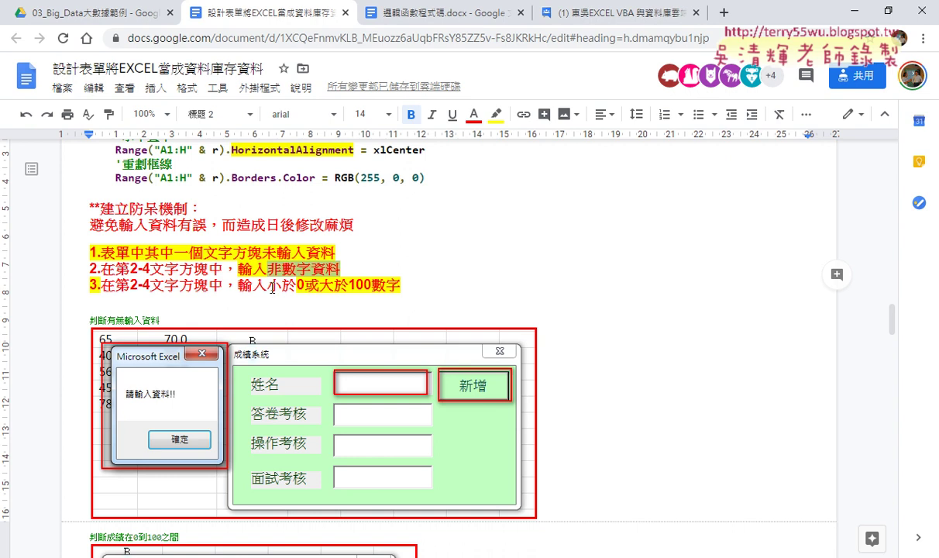
{"action": "left_click_drag", "start_coordinate": [267, 285], "coordinate": [370, 287]}
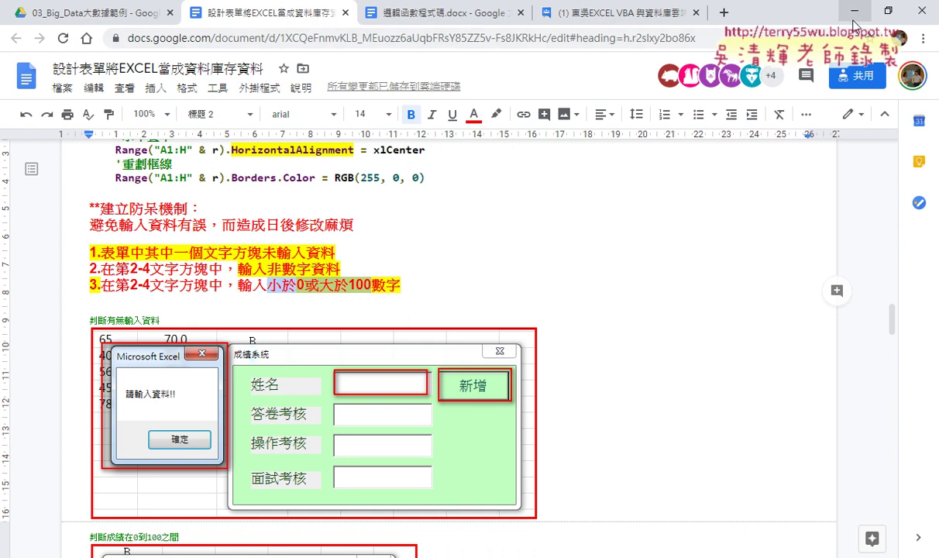
{"action": "scroll", "coordinate": [692, 204], "scroll_direction": "down", "scroll_amount": 1}
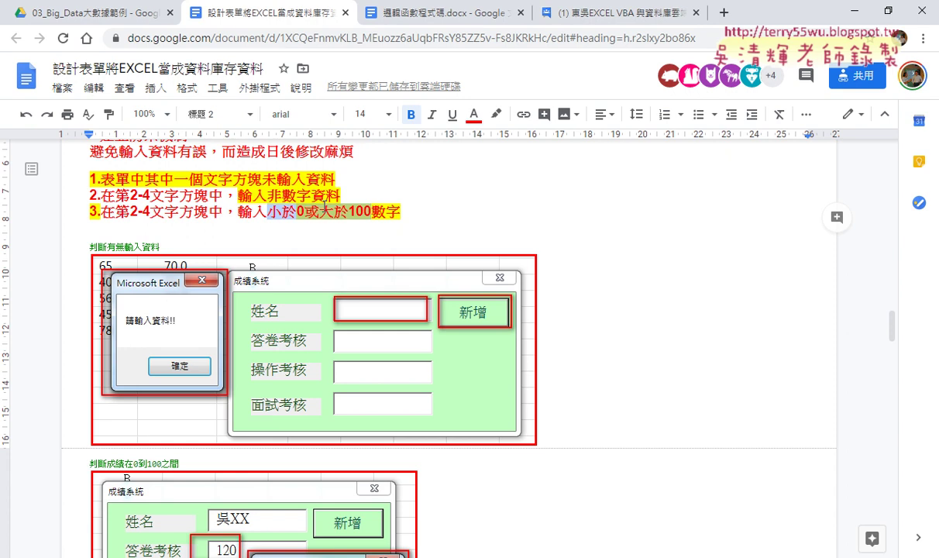
{"action": "left_click_drag", "start_coordinate": [336, 172], "coordinate": [90, 172]}
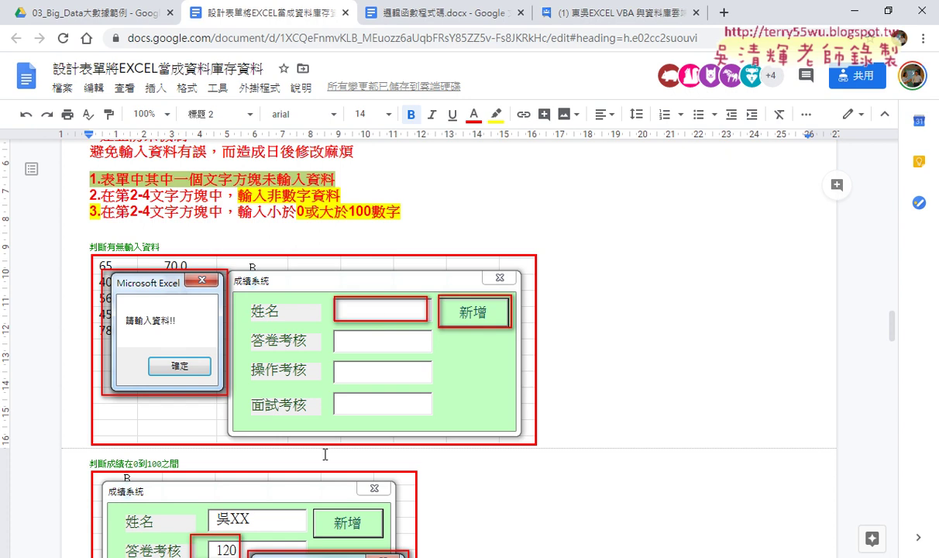
{"action": "mouse_move", "coordinate": [233, 554]}
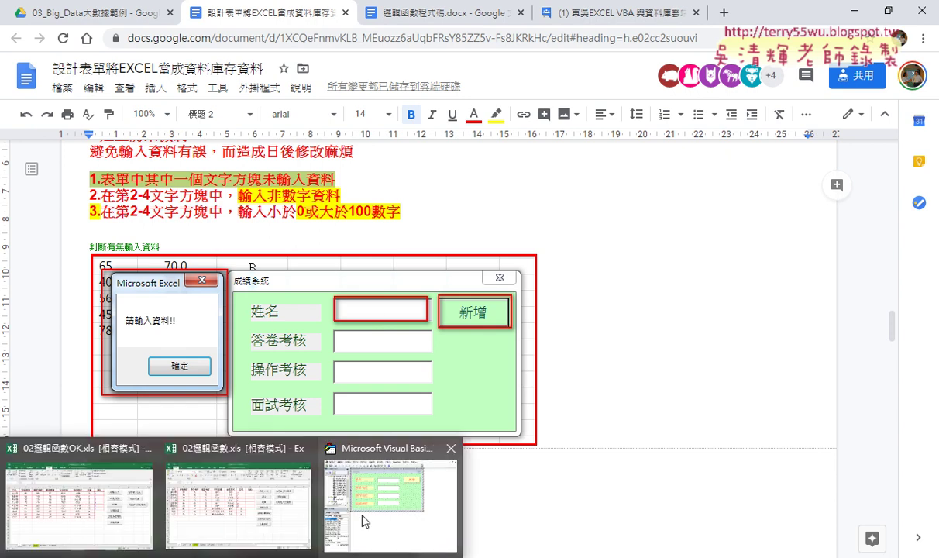
Open the 新增 button's CommandButton1_Click code on UserForm1 and add blank lines below Private Sub.
{"action": "left_click", "coordinate": [389, 475]}
{"action": "double_click", "coordinate": [679, 142]}
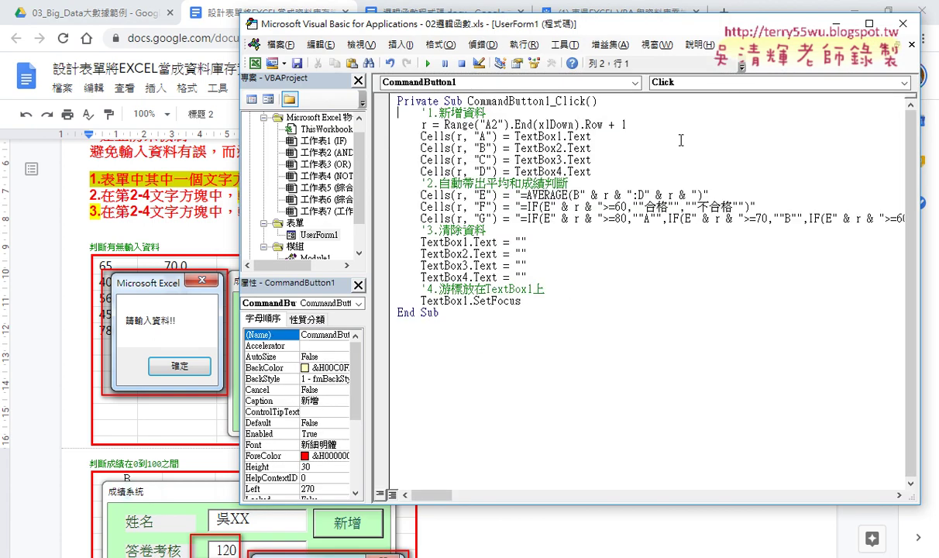
{"action": "left_click_drag", "start_coordinate": [527, 299], "coordinate": [364, 115]}
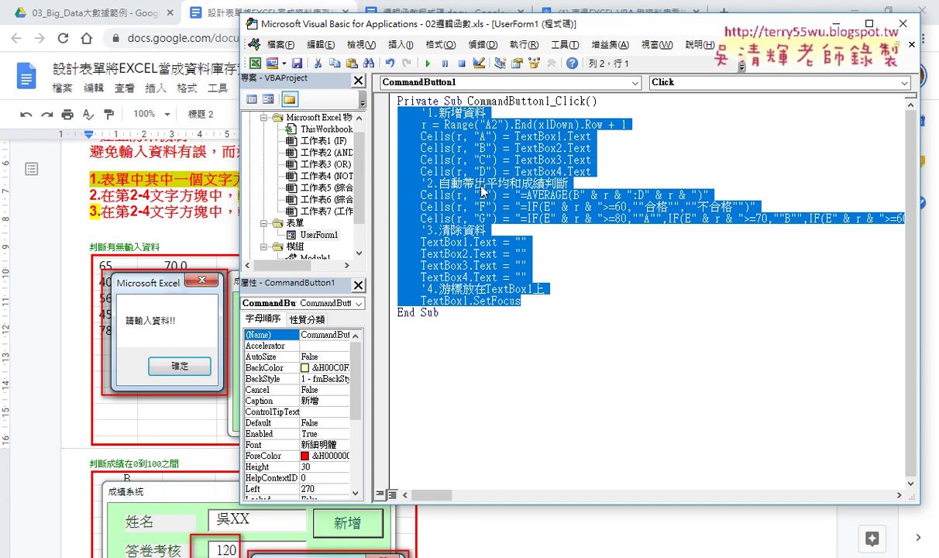
{"action": "left_click", "coordinate": [633, 99]}
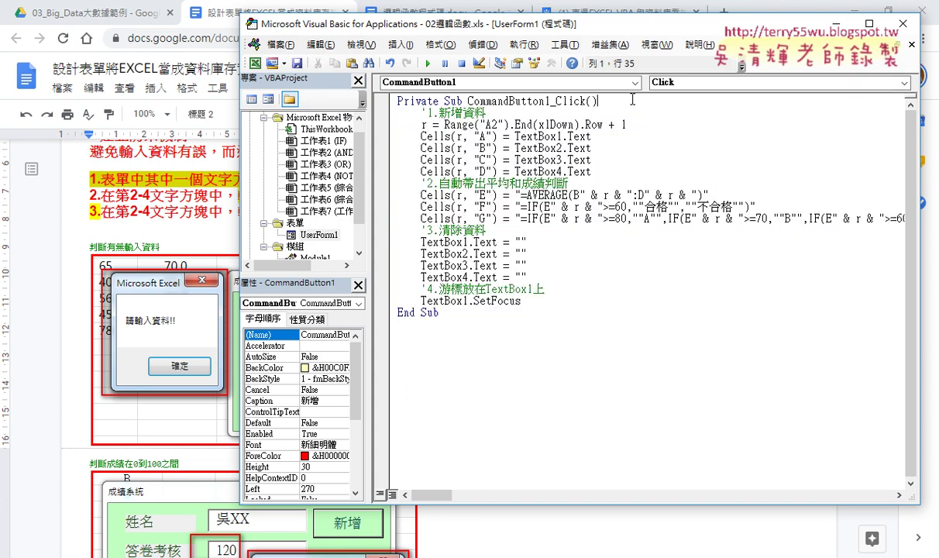
{"action": "key", "text": "Return"}
{"action": "key", "text": "Return"}
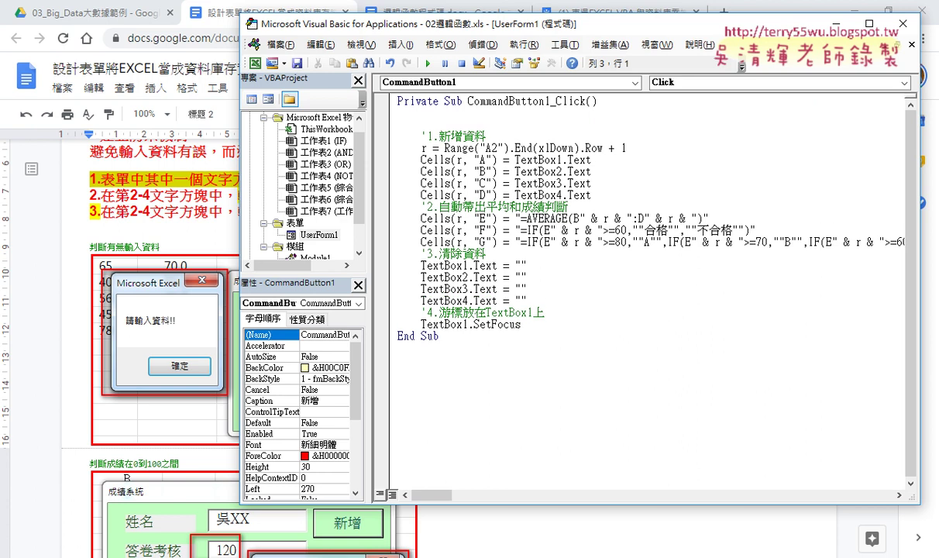
{"action": "key", "text": "Up"}
Type an indented If TextBox1.Text = "" Then … End If block, leaving the caret inside it.
{"action": "key", "text": "Tab"}
{"action": "type", "text": "ㄌ"}
{"action": "key", "text": "BackSpace"}
{"action": "type", "text": "if "}
{"action": "type", "text": "t"}
{"action": "type", "text": "ex"}
{"action": "type", "text": "t"}
{"action": "type", "text": "box1"}
{"action": "type", "text": ".te"}
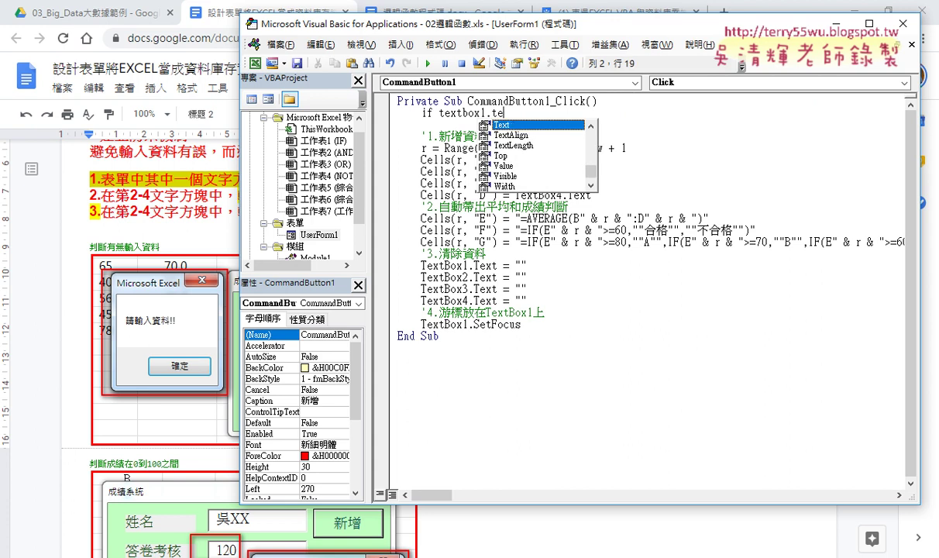
{"action": "type", "text": "xt="}
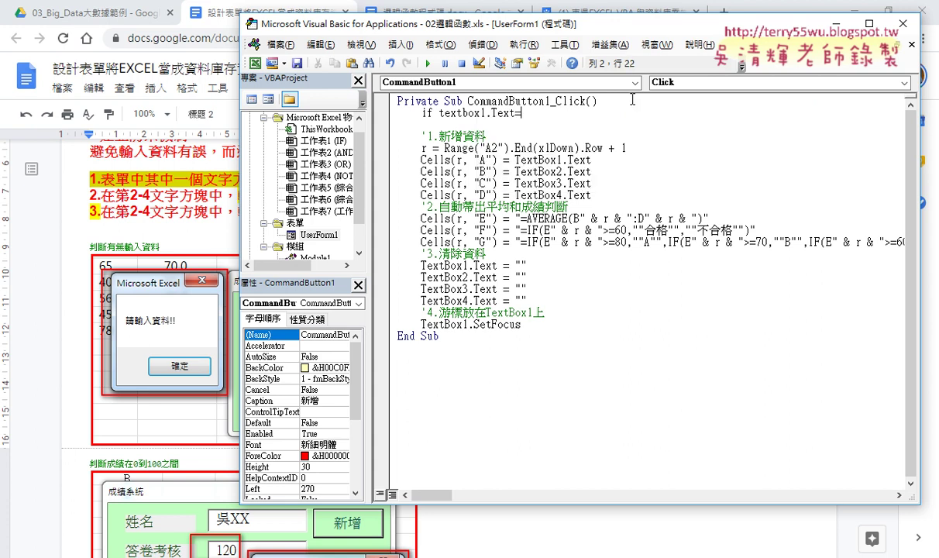
{"action": "type", "text": "\"\""}
{"action": "type", "text": " then"}
{"action": "key", "text": "Return"}
{"action": "key", "text": "Return"}
{"action": "type", "text": "e"}
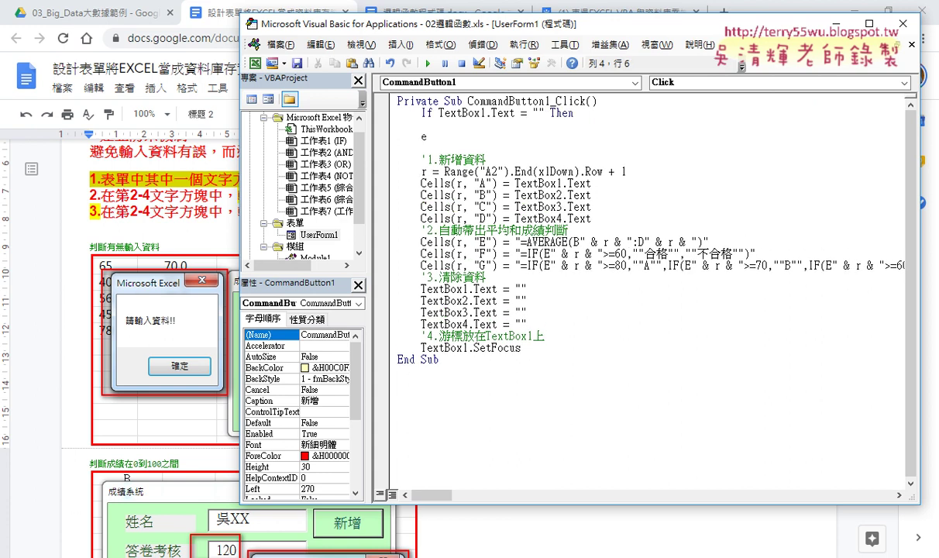
{"action": "type", "text": "nd if"}
{"action": "key", "text": "Up"}
{"action": "key", "text": "Tab"}
{"action": "key", "text": "Tab"}
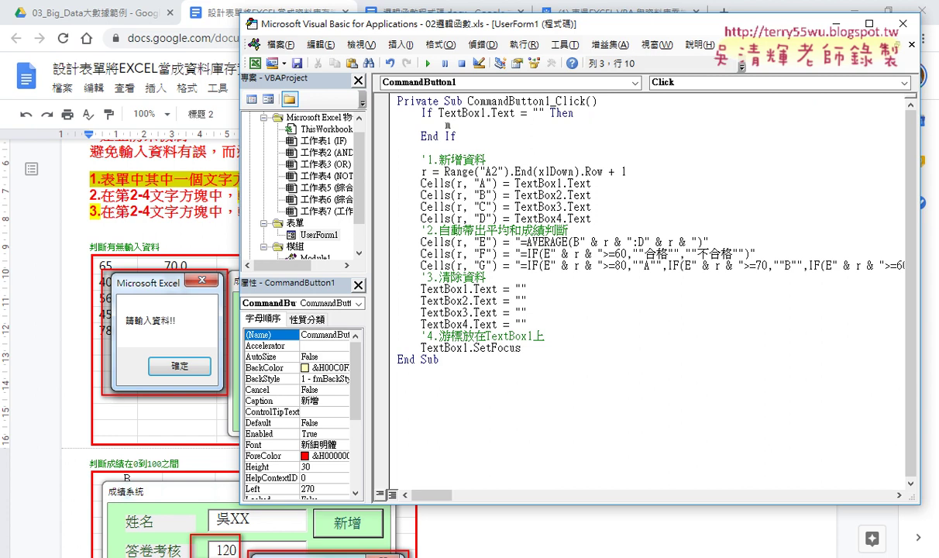
Add msgbox "" inside the empty-TextBox1 If block, with the caret between the quotes.
{"action": "type", "text": "ms"}
{"action": "type", "text": "gb"}
{"action": "type", "text": "ox"}
{"action": "type", "text": " \"\""}
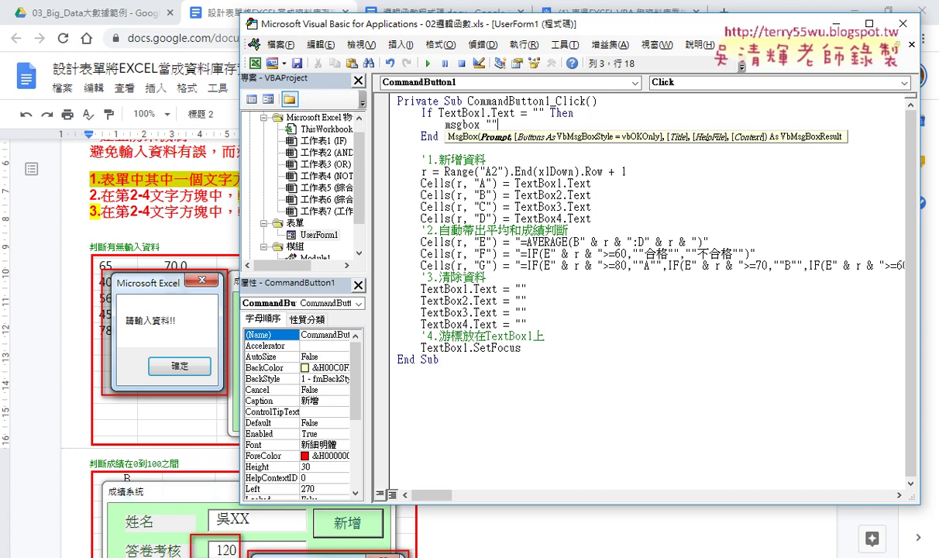
{"action": "key", "text": "Left"}
Copy the 請輸入姓名!! message from the reference code in Google Docs.
{"action": "left_click", "coordinate": [155, 195]}
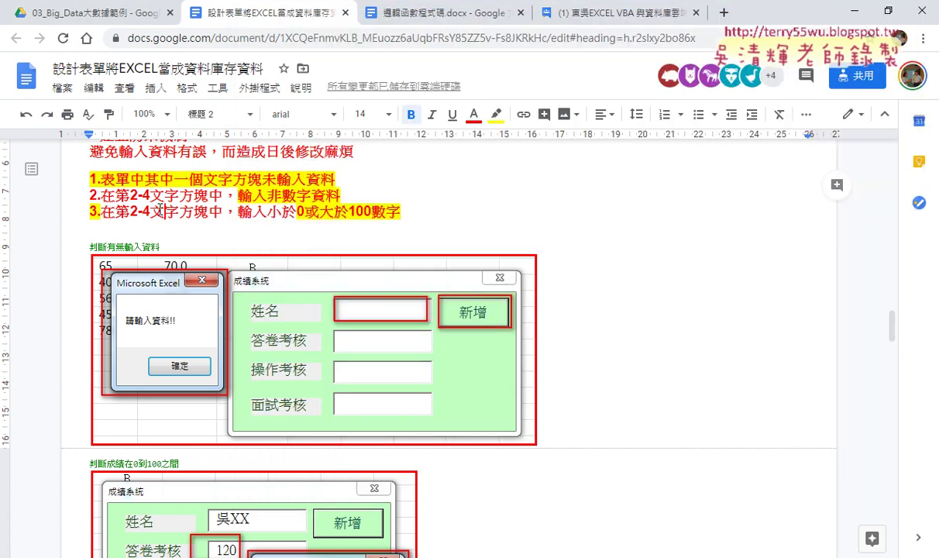
{"action": "scroll", "coordinate": [161, 210], "scroll_direction": "down", "scroll_amount": 5}
{"action": "scroll", "coordinate": [161, 210], "scroll_direction": "down", "scroll_amount": 5}
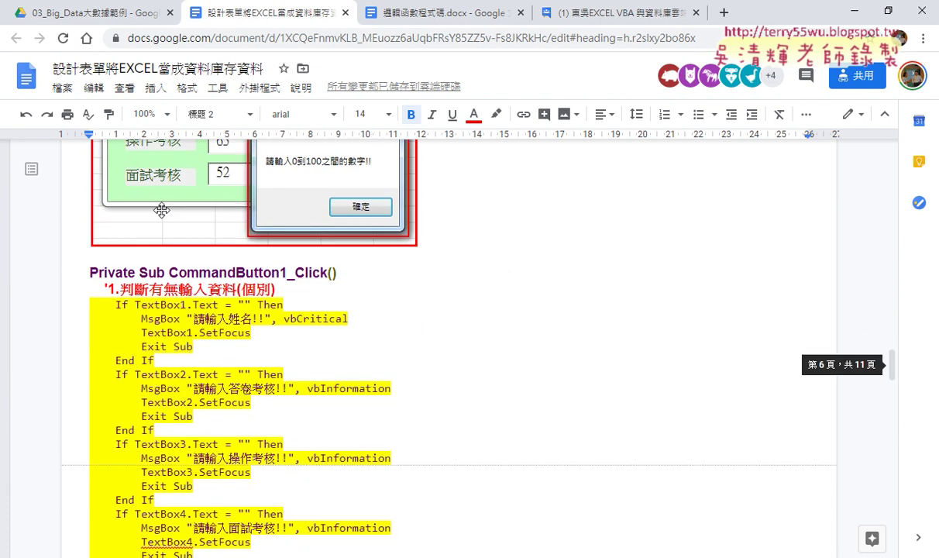
{"action": "left_click", "coordinate": [189, 318]}
{"action": "left_click_drag", "start_coordinate": [187, 318], "coordinate": [270, 317]}
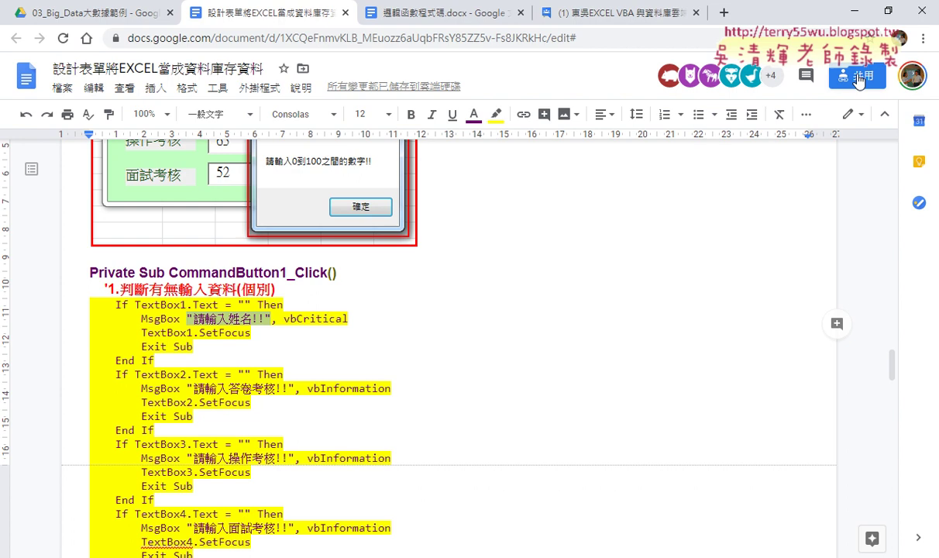
{"action": "left_click", "coordinate": [857, 14]}
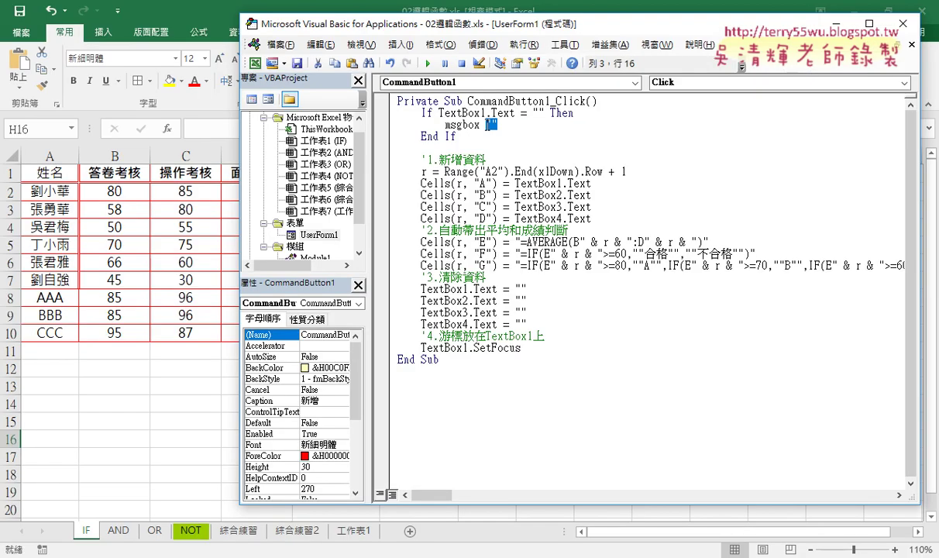
Paste 請輸入姓名!! into the MsgBox quotes and start a new line below it.
{"action": "type", "text": "\"請輸入姓名!!\""}
{"action": "key", "text": "Down"}
{"action": "key", "text": "Up"}
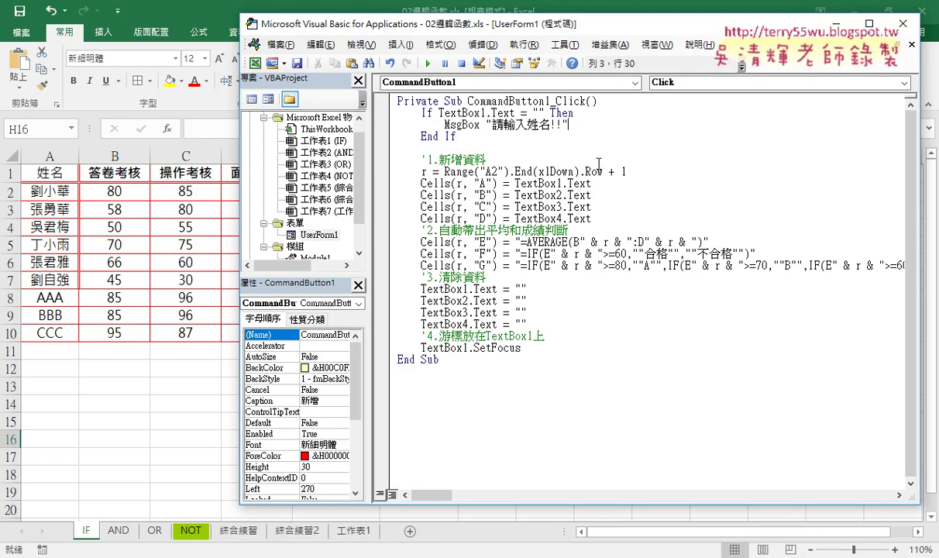
{"action": "key", "text": "Return"}
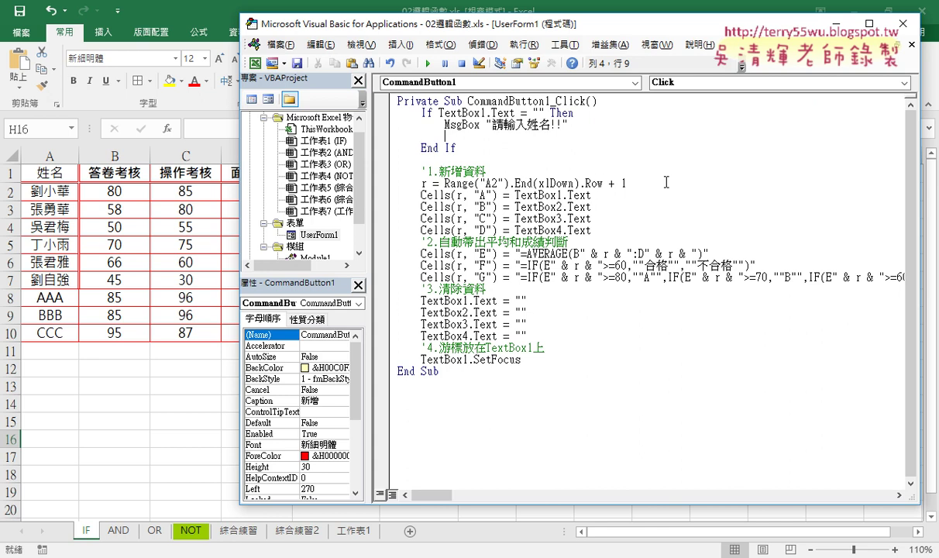
Add a TextBox1.SetFocus statement under the MsgBox line.
{"action": "mouse_move", "coordinate": [439, 113]}
{"action": "left_mouse_down"}
{"action": "mouse_move", "coordinate": [491, 114]}
{"action": "mouse_move", "coordinate": [465, 113]}
{"action": "mouse_move", "coordinate": [479, 142]}
{"action": "left_mouse_up"}
{"action": "type", "text": "."}
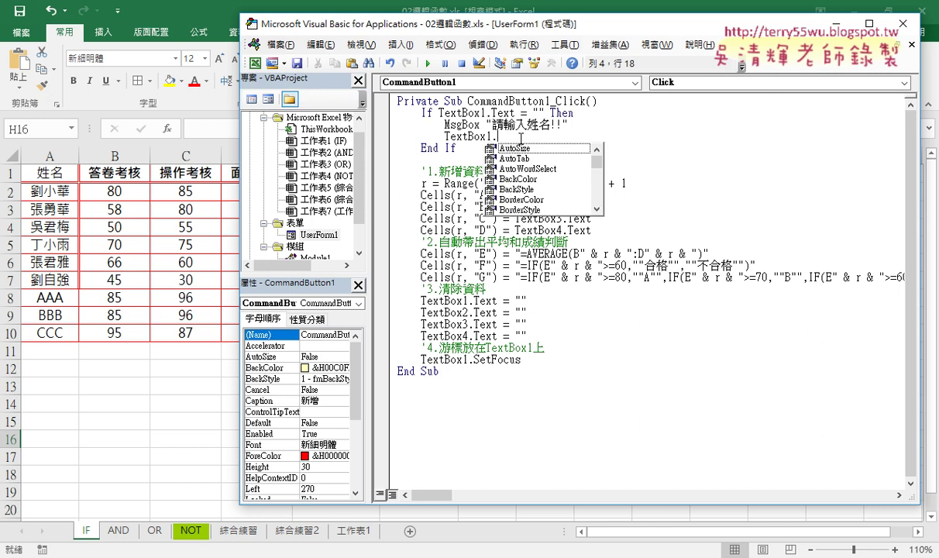
{"action": "type", "text": "se"}
{"action": "key", "text": "Down"}
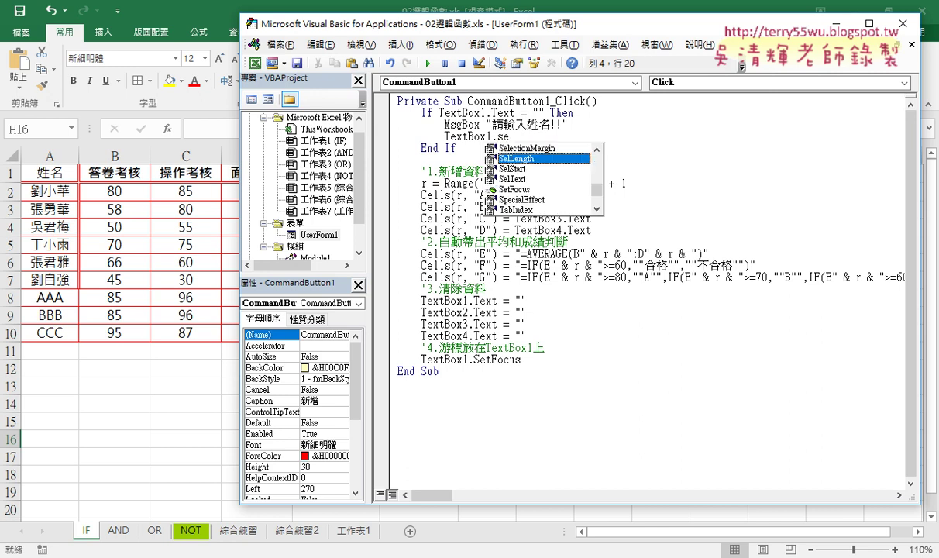
{"action": "type", "text": "t"}
{"action": "key", "text": "space"}
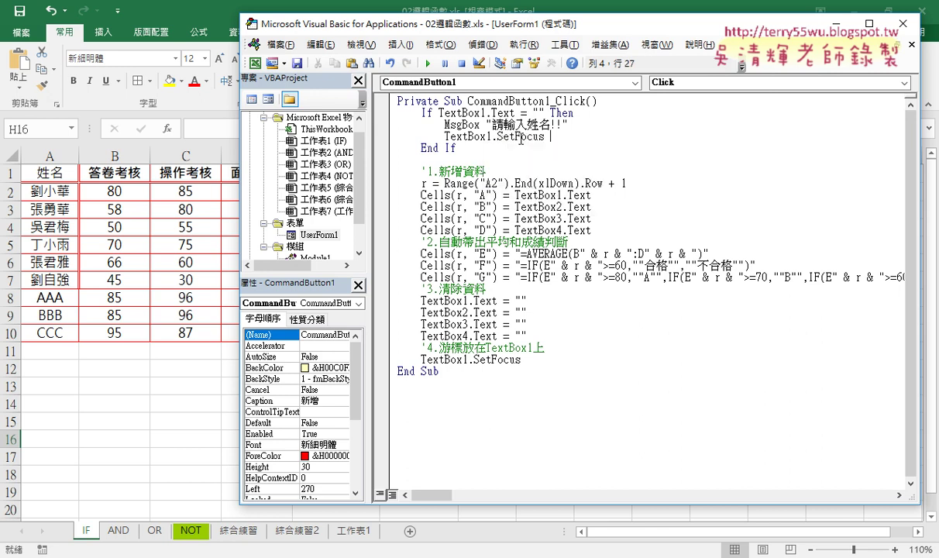
{"action": "key", "text": "Return"}
{"action": "key", "text": "BackSpace"}
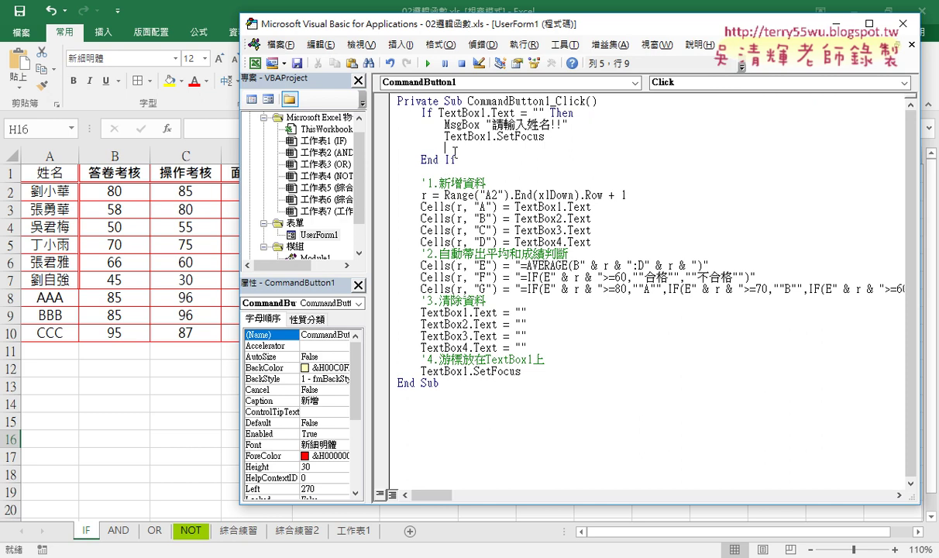
Add an Exit Sub line below SetFocus, before End If.
{"action": "mouse_move", "coordinate": [430, 137]}
{"action": "left_mouse_down"}
{"action": "mouse_move", "coordinate": [386, 147]}
{"action": "mouse_move", "coordinate": [455, 393]}
{"action": "left_mouse_up"}
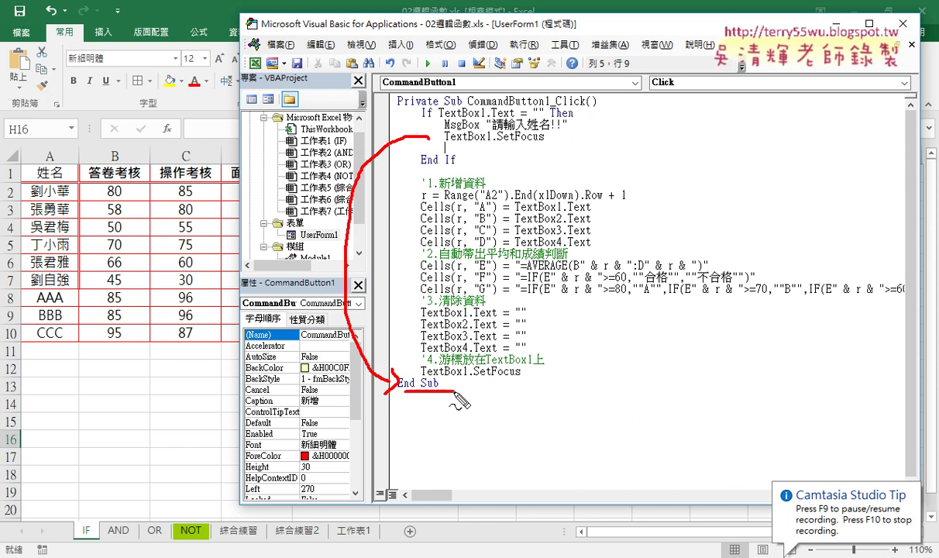
{"action": "mouse_move", "coordinate": [486, 156]}
{"action": "left_mouse_down"}
{"action": "mouse_move", "coordinate": [447, 155]}
{"action": "mouse_move", "coordinate": [488, 163]}
{"action": "left_mouse_up"}
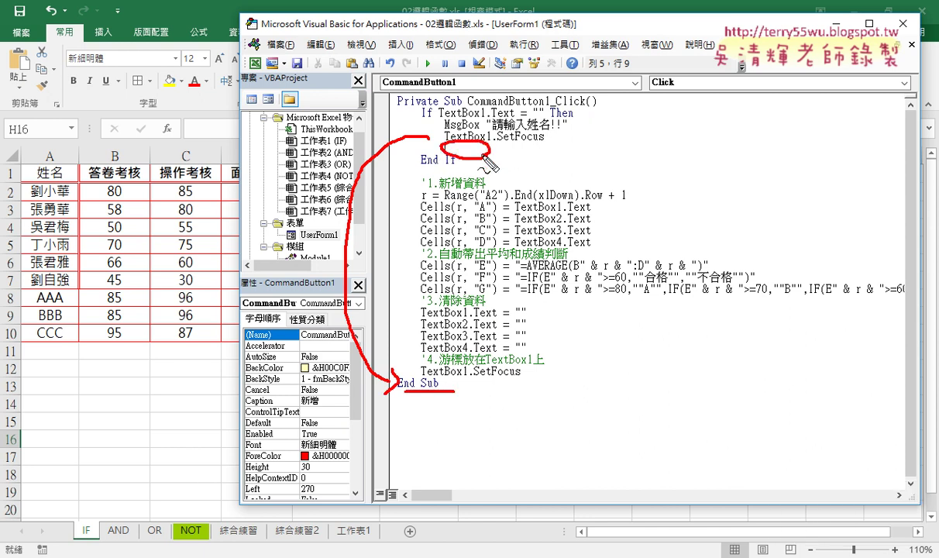
{"action": "key", "text": "Escape"}
{"action": "type", "text": "ex"}
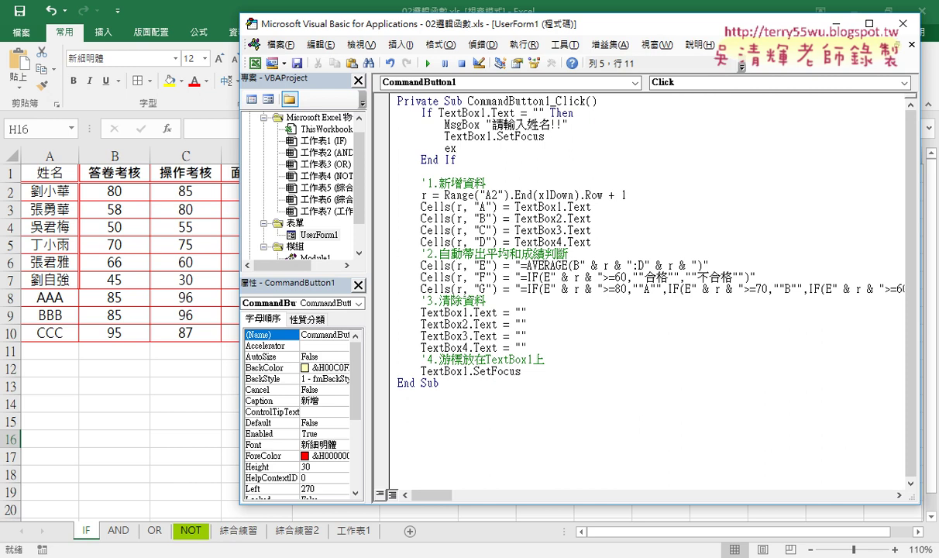
{"action": "type", "text": "it "}
{"action": "type", "text": "su"}
{"action": "type", "text": "b"}
{"action": "left_click_drag", "start_coordinate": [491, 148], "coordinate": [444, 147]}
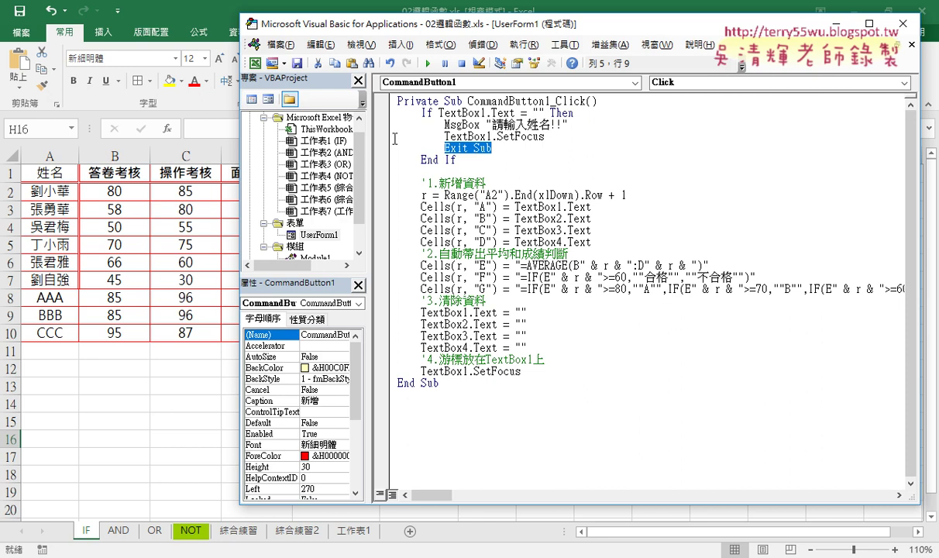
Run the 成績系統 form with a blank name, confirm the 請輸入姓名!! warning, then close it.
{"action": "left_click", "coordinate": [430, 65]}
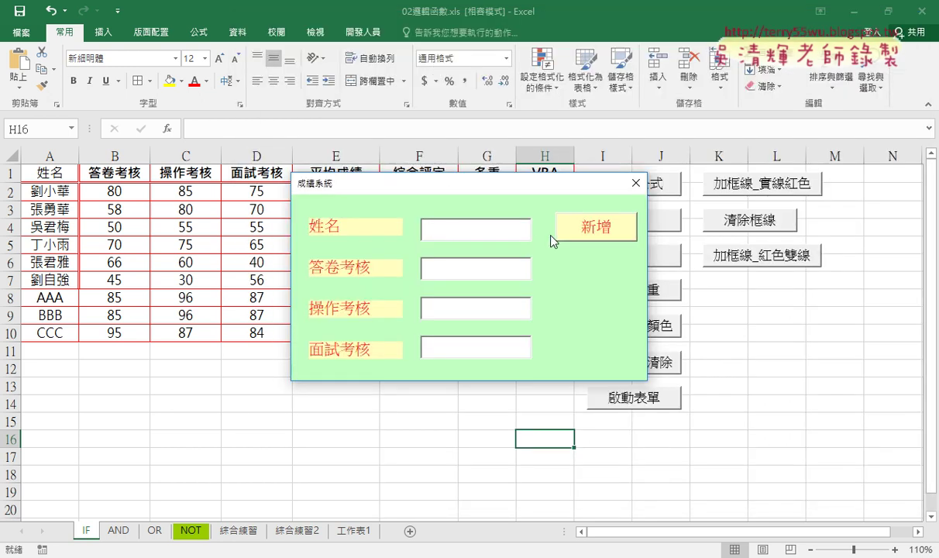
{"action": "left_click", "coordinate": [590, 235]}
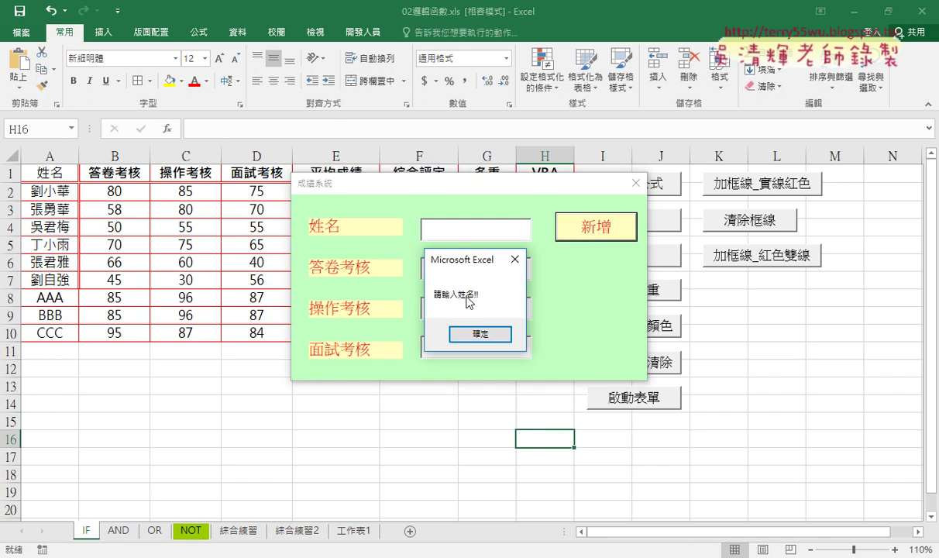
{"action": "left_click", "coordinate": [476, 335]}
{"action": "left_click", "coordinate": [432, 236]}
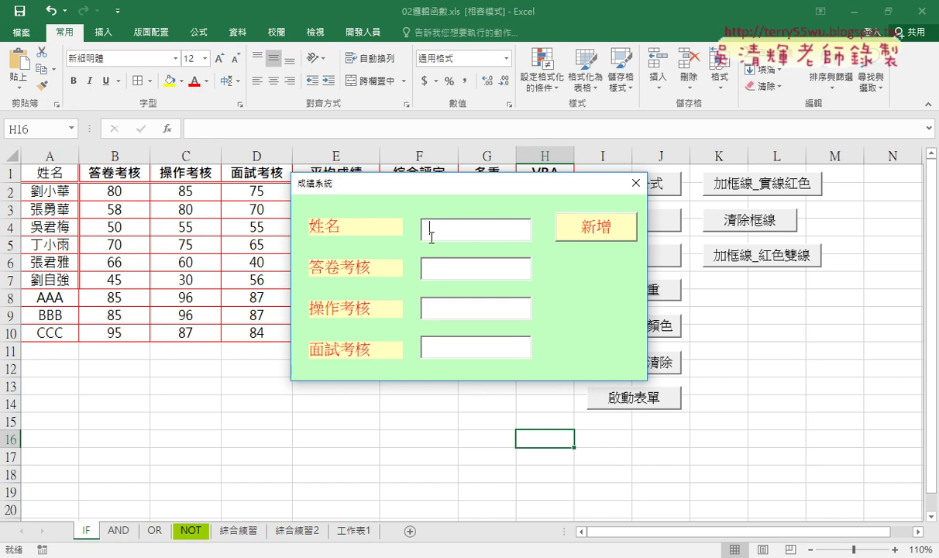
{"action": "left_click", "coordinate": [560, 223]}
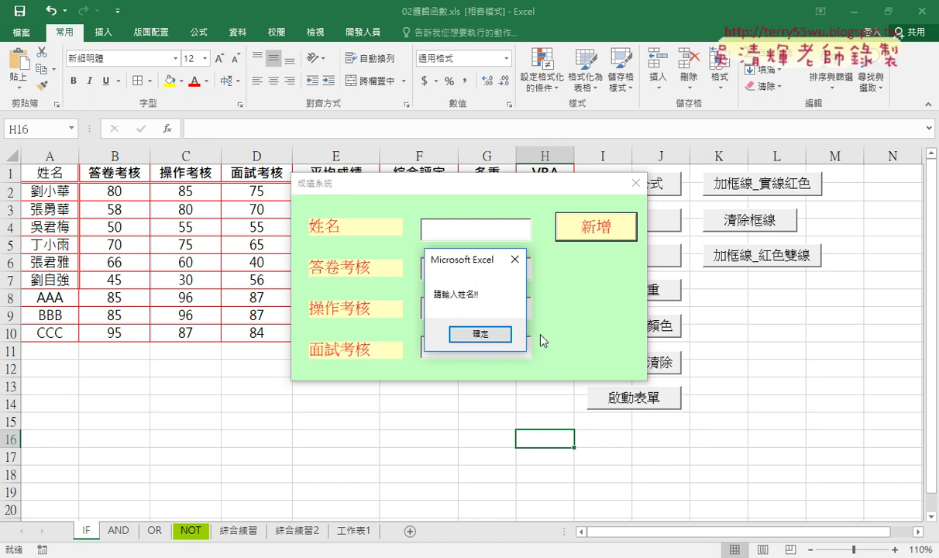
{"action": "left_click", "coordinate": [514, 260]}
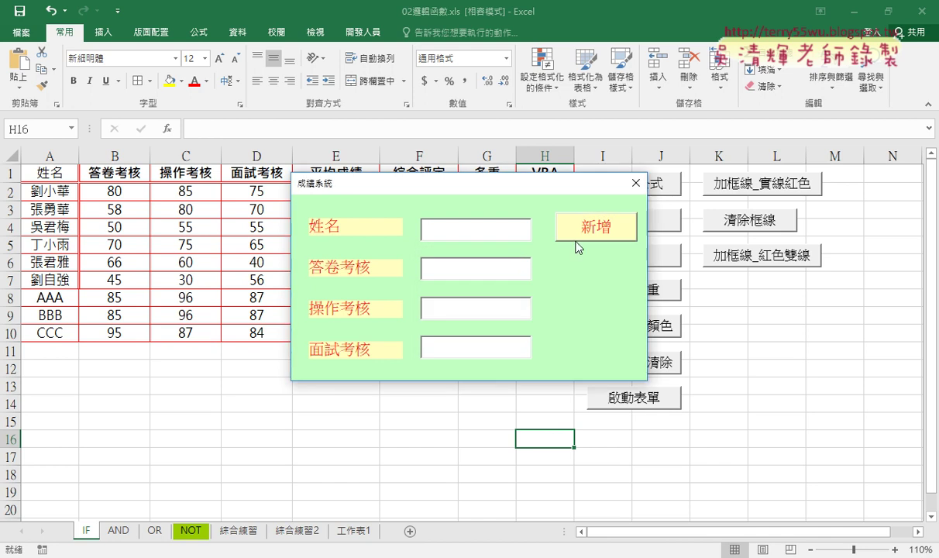
{"action": "left_click", "coordinate": [636, 183]}
Add vbInformation as the style argument of the empty-name MsgBox.
{"action": "key", "text": "F7"}
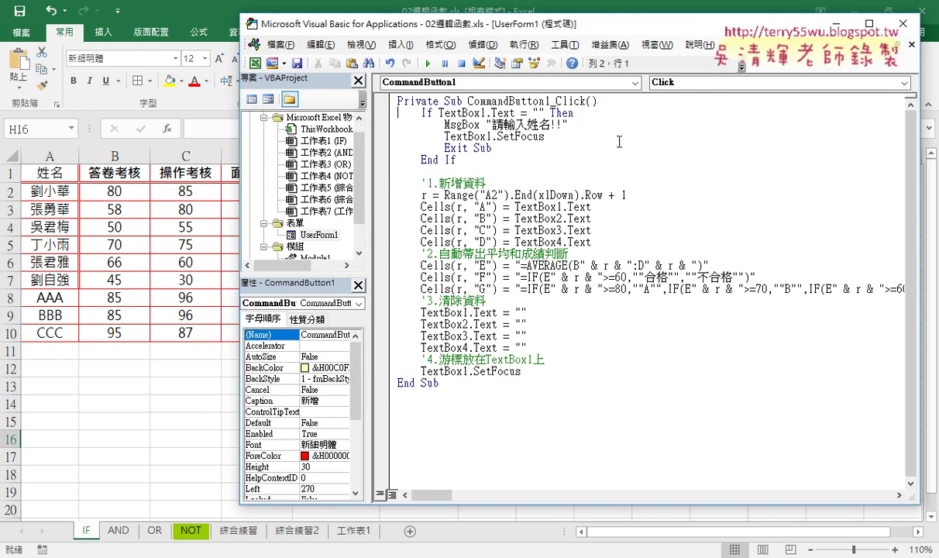
{"action": "left_click", "coordinate": [609, 124]}
{"action": "type", "text": "出"}
{"action": "key", "text": "BackSpace"}
{"action": "type", "text": ","}
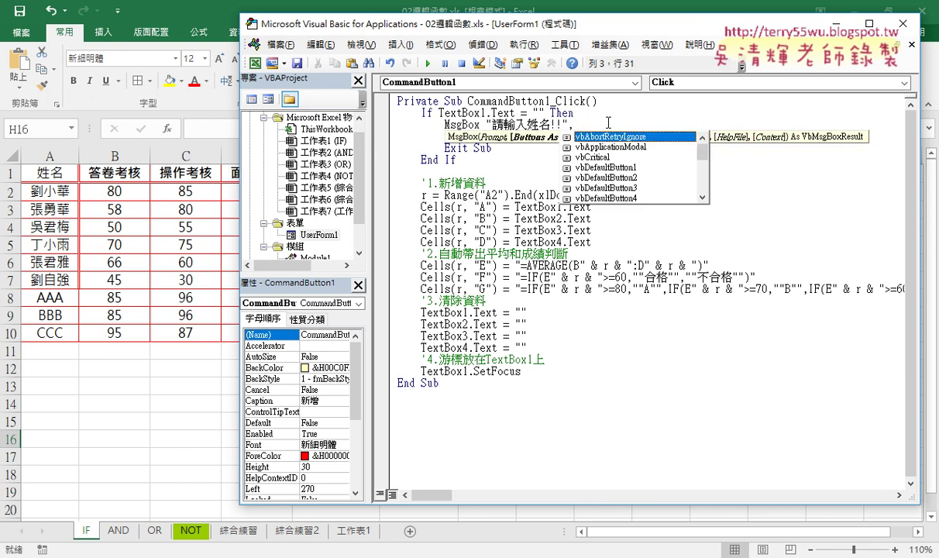
{"action": "key", "text": "Down"}
{"action": "key", "text": "Down"}
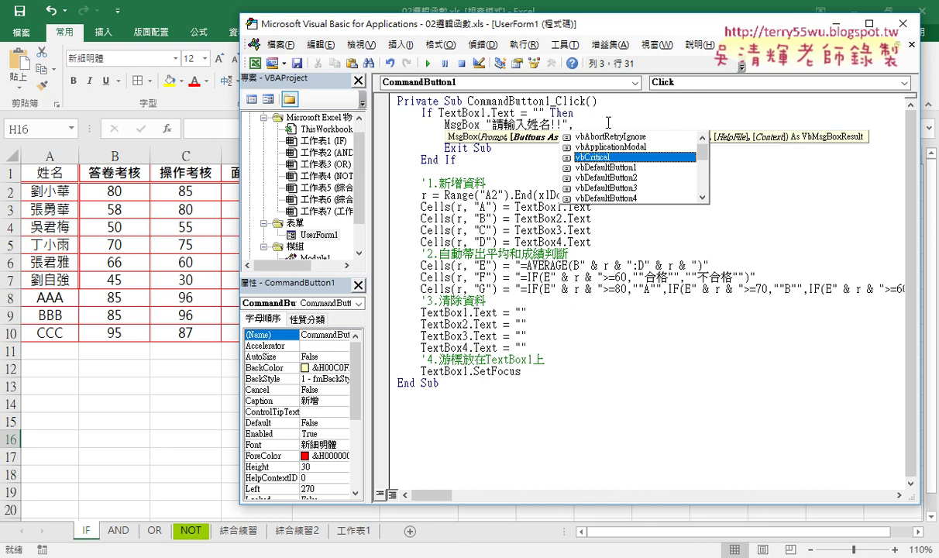
{"action": "key", "text": "Down"}
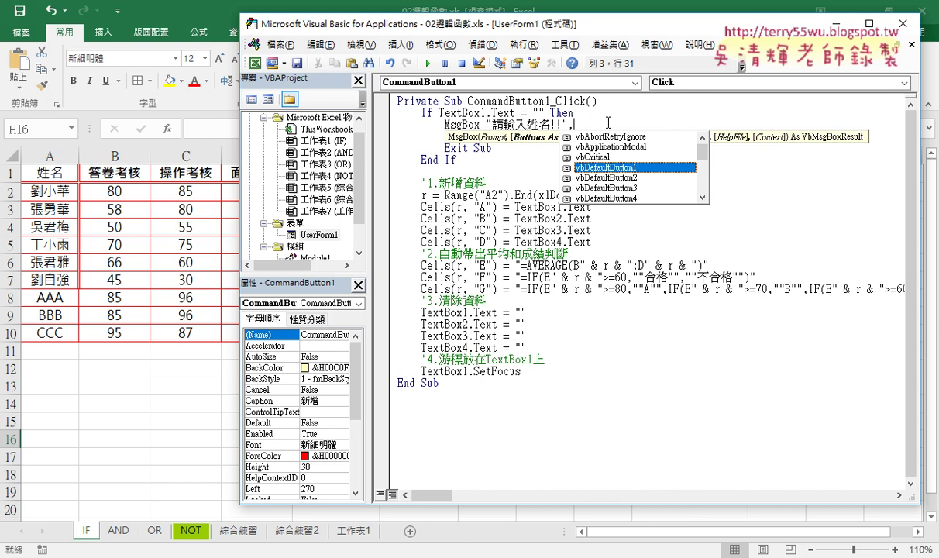
{"action": "key", "text": "Down"}
{"action": "key", "text": "Down"}
{"action": "key", "text": "Down"}
{"action": "key", "text": "Down"}
{"action": "key", "text": "Up"}
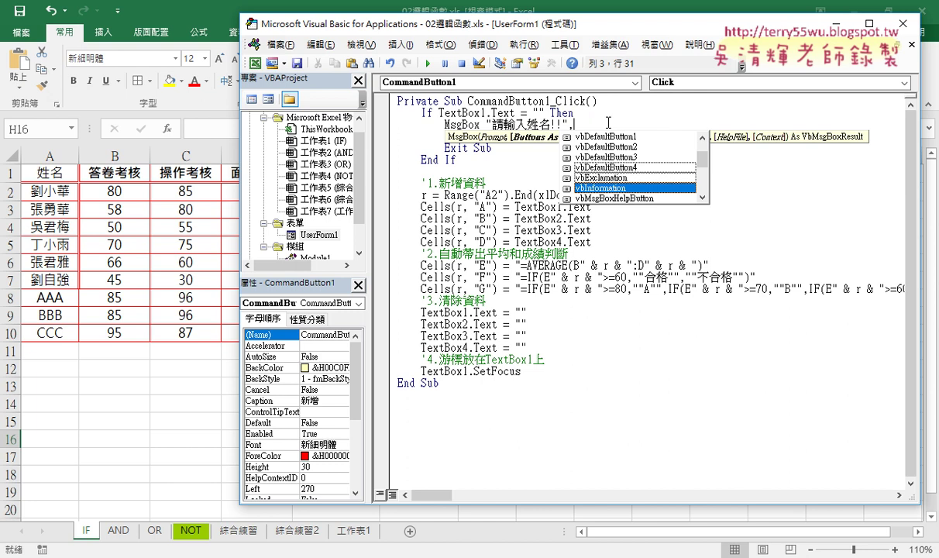
{"action": "key", "text": "Down"}
{"action": "key", "text": "Down"}
{"action": "key", "text": "Up"}
{"action": "key", "text": "Up"}
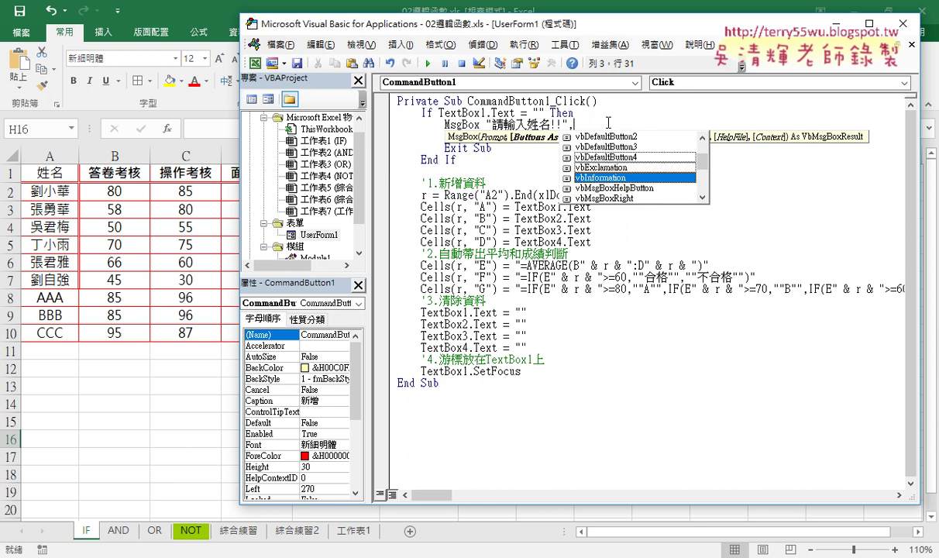
{"action": "key", "text": "Tab"}
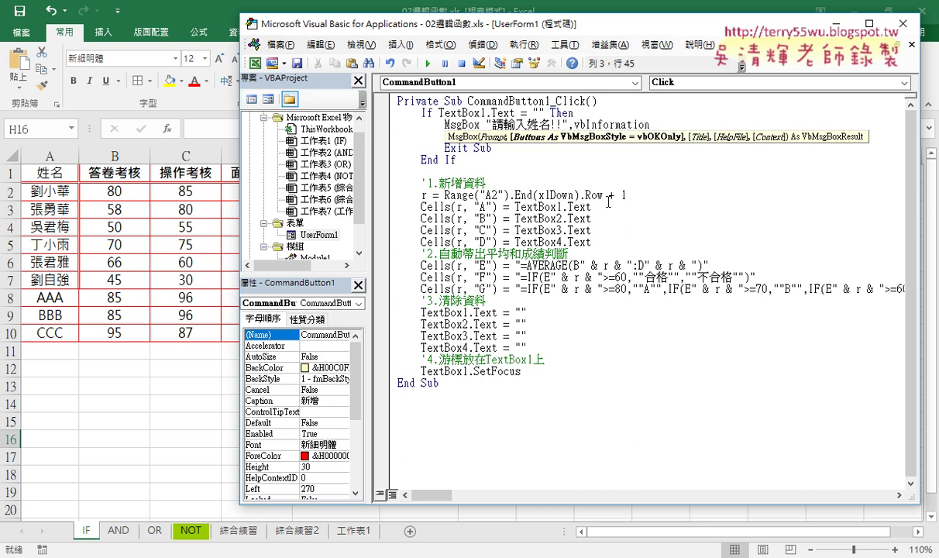
Rerun the form with 姓名 empty to see the information-icon warning, then return to the code.
{"action": "left_click", "coordinate": [427, 63]}
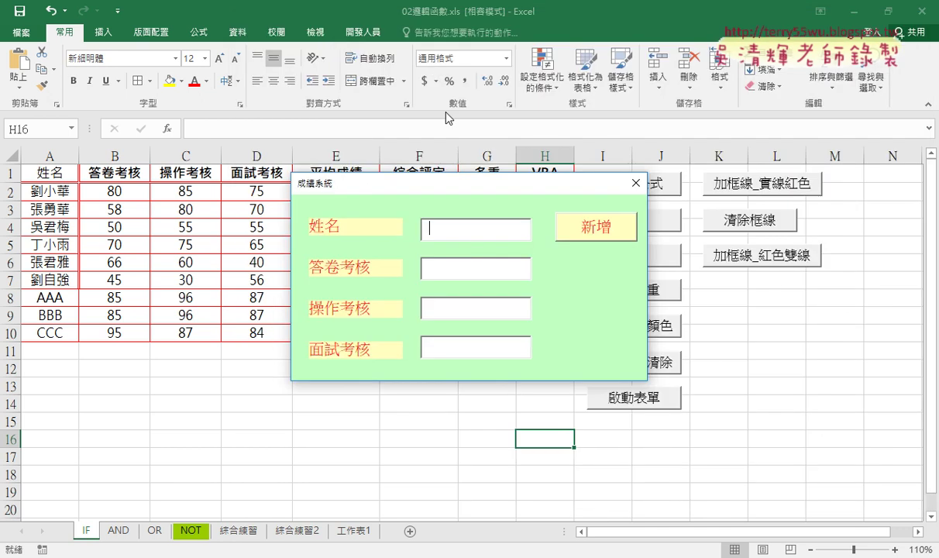
{"action": "left_click", "coordinate": [572, 231]}
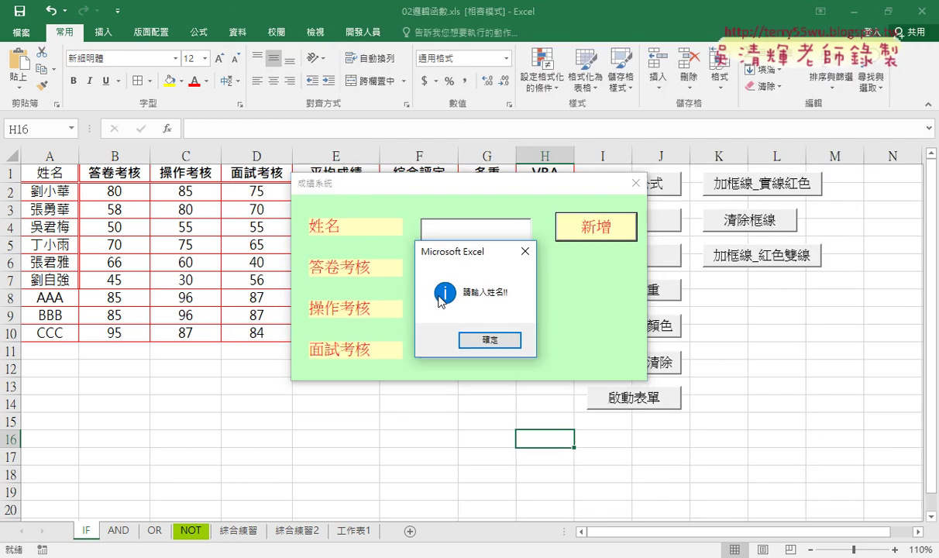
{"action": "key", "text": "Return"}
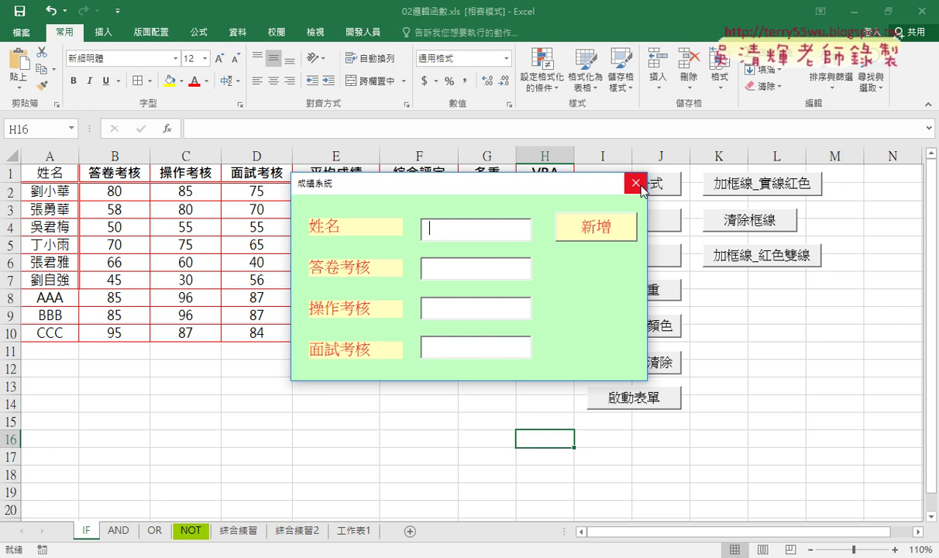
{"action": "left_click", "coordinate": [635, 183]}
{"action": "double_click", "coordinate": [654, 139]}
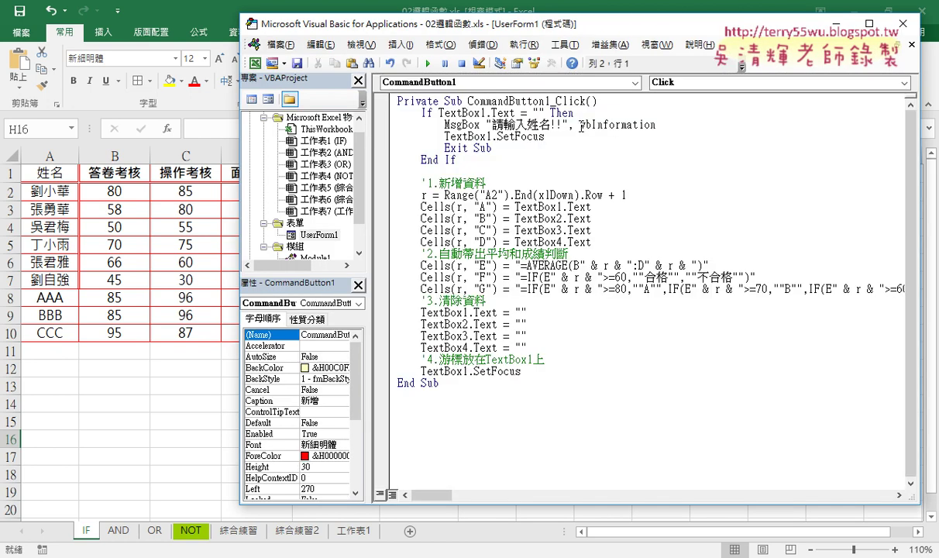
Replace vbInformation with vbCritical and rerun the form to see the error-icon warning.
{"action": "left_click_drag", "start_coordinate": [569, 125], "coordinate": [655, 125]}
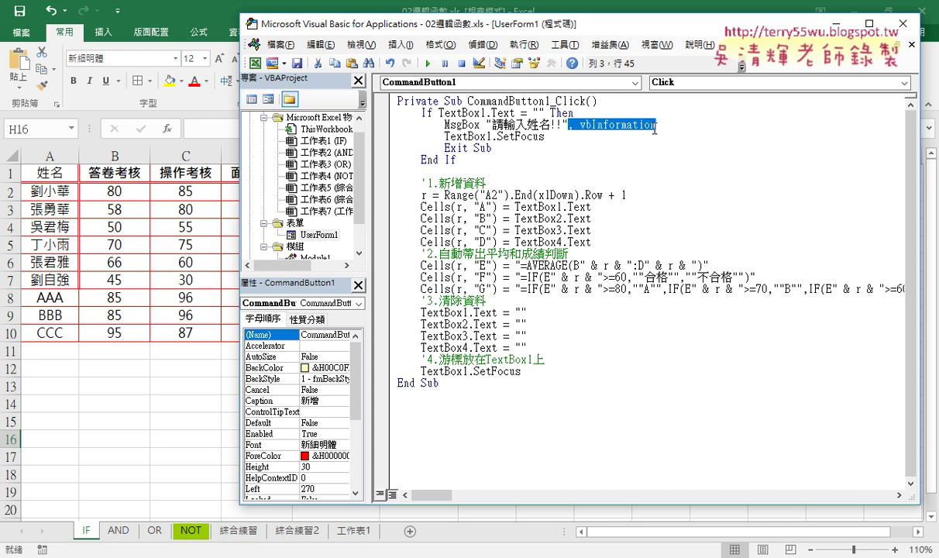
{"action": "type", "text": ",vbc"}
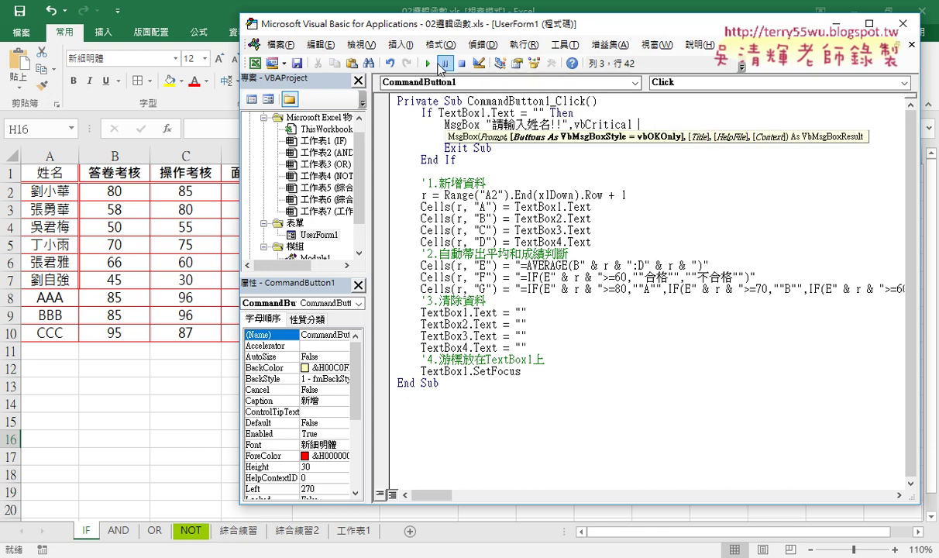
{"action": "left_click", "coordinate": [428, 63]}
{"action": "left_click", "coordinate": [558, 221]}
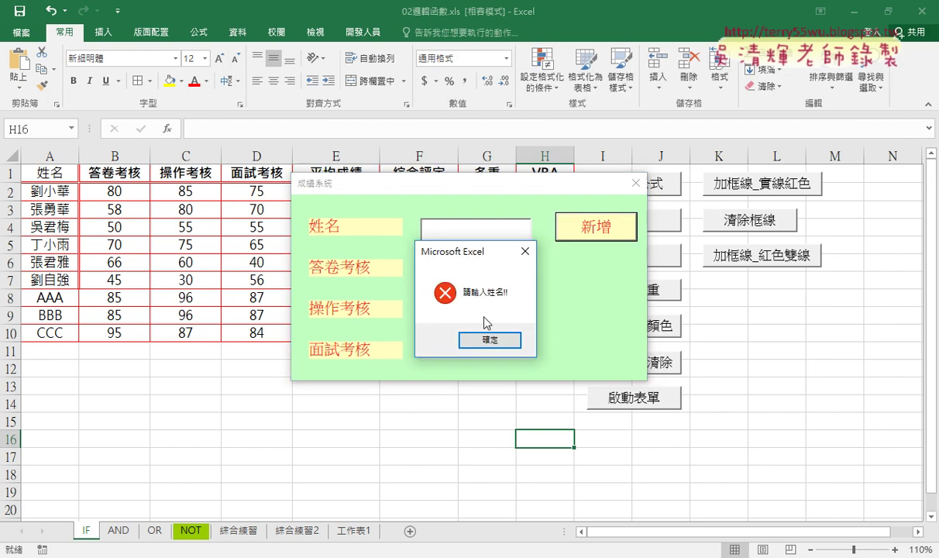
{"action": "left_click", "coordinate": [526, 251]}
{"action": "left_click", "coordinate": [635, 183]}
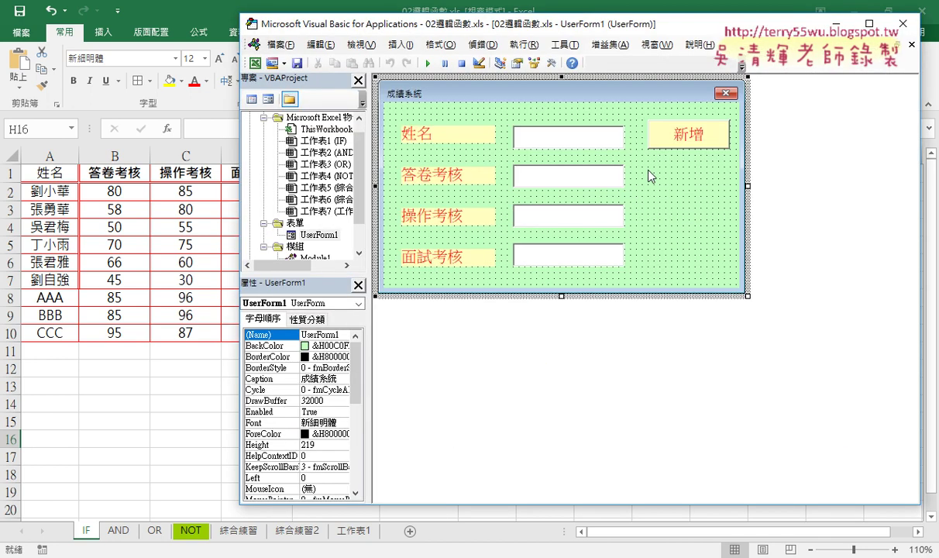
{"action": "double_click", "coordinate": [653, 124]}
Replace the vbCritical style argument with vbInformation in the empty-name MsgBox.
{"action": "left_click", "coordinate": [570, 124]}
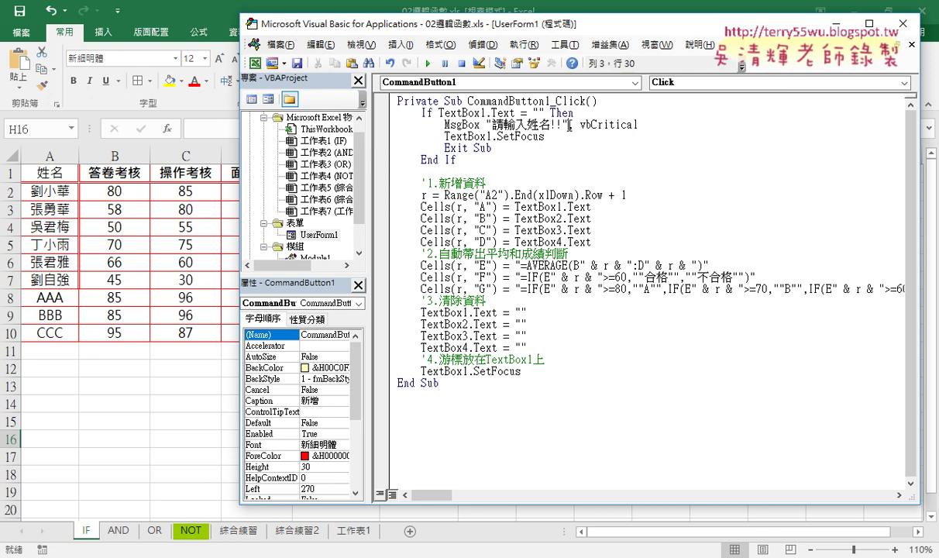
{"action": "left_click_drag", "start_coordinate": [569, 124], "coordinate": [650, 126]}
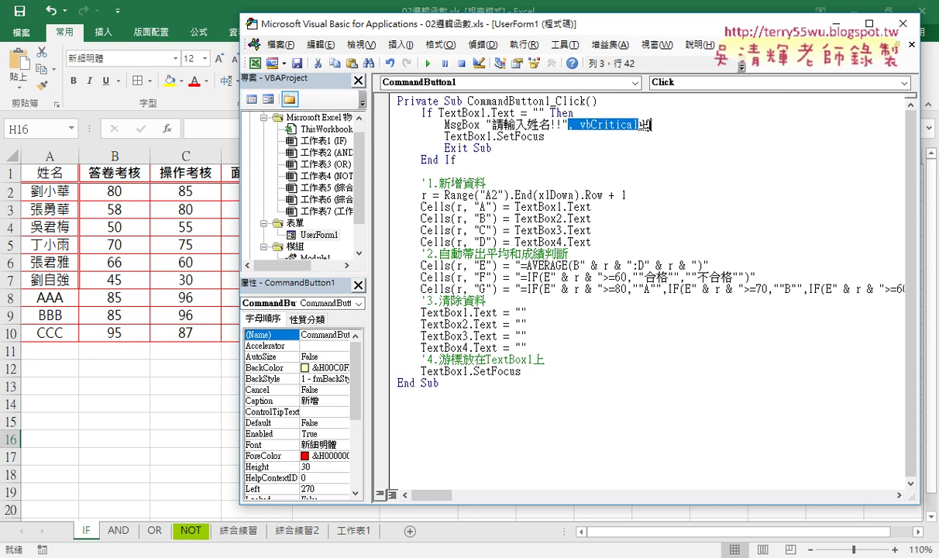
{"action": "type", "text": ","}
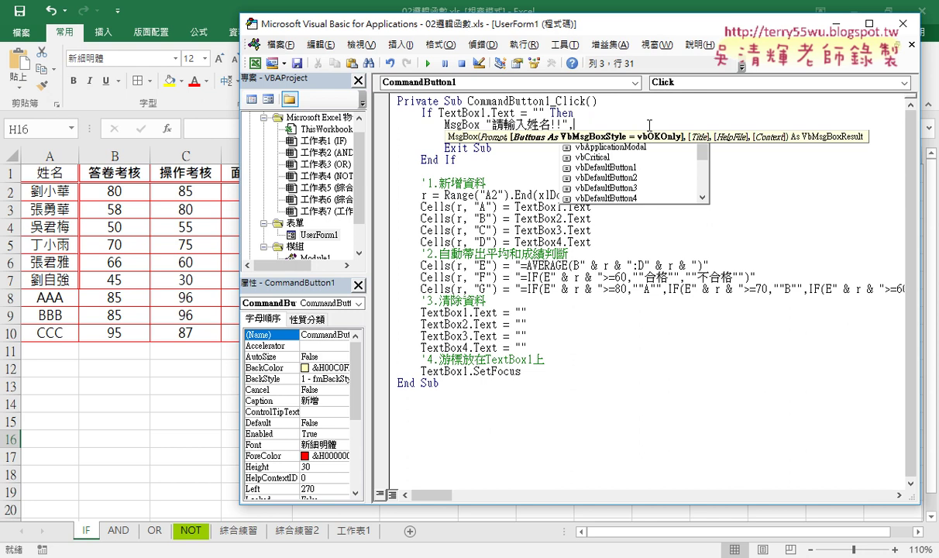
{"action": "key", "text": "Down"}
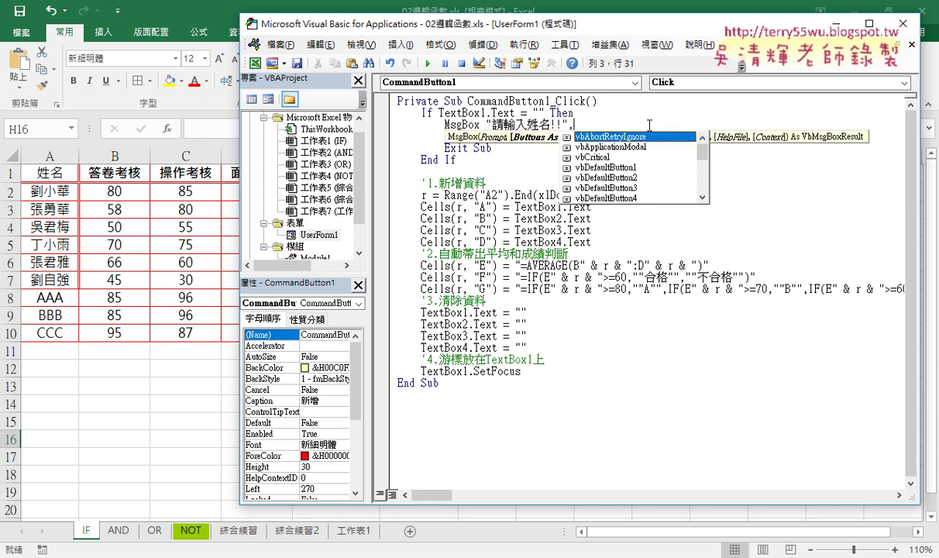
{"action": "key", "text": "Down"}
{"action": "key", "text": "Down"}
{"action": "key", "text": "Down"}
{"action": "key", "text": "Down"}
{"action": "key", "text": "Down"}
{"action": "key", "text": "Down"}
{"action": "key", "text": "Down"}
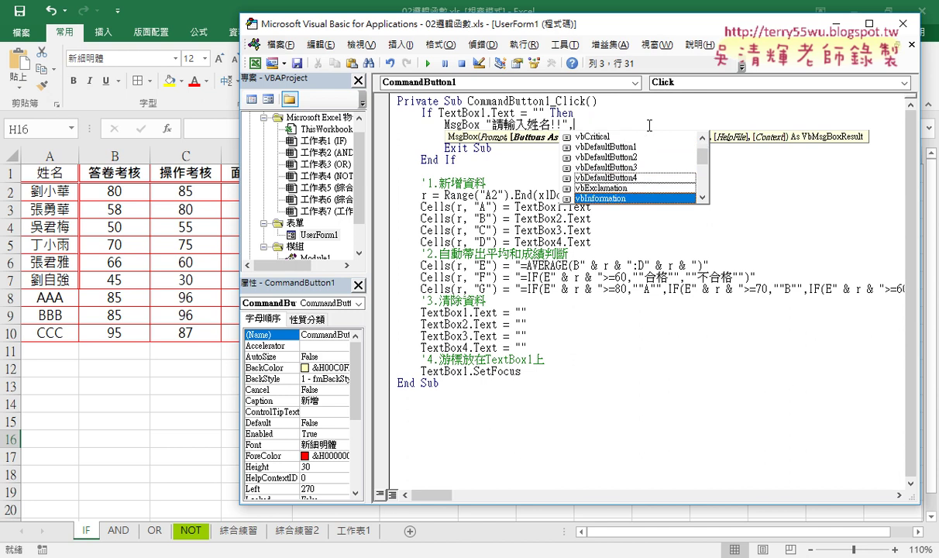
{"action": "key", "text": "Tab"}
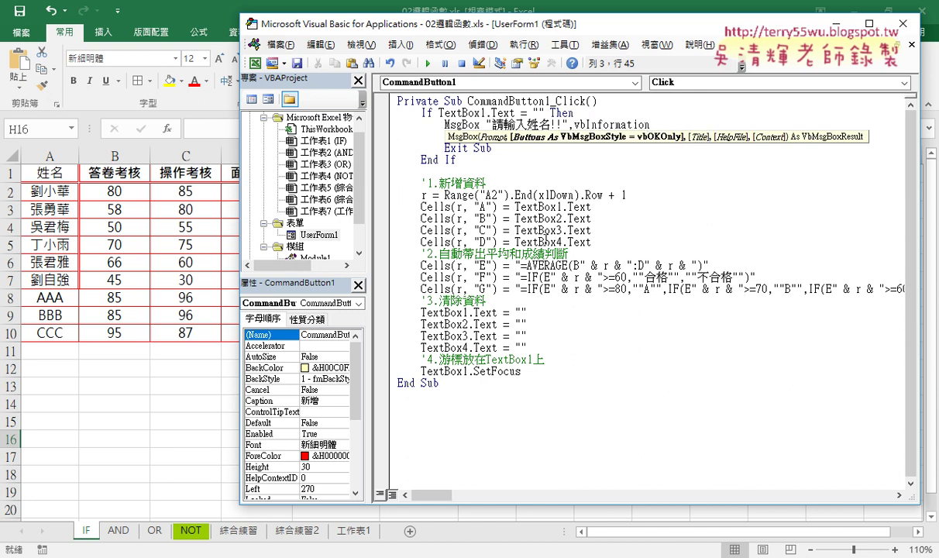
{"action": "left_click_drag", "start_coordinate": [472, 151], "coordinate": [372, 113]}
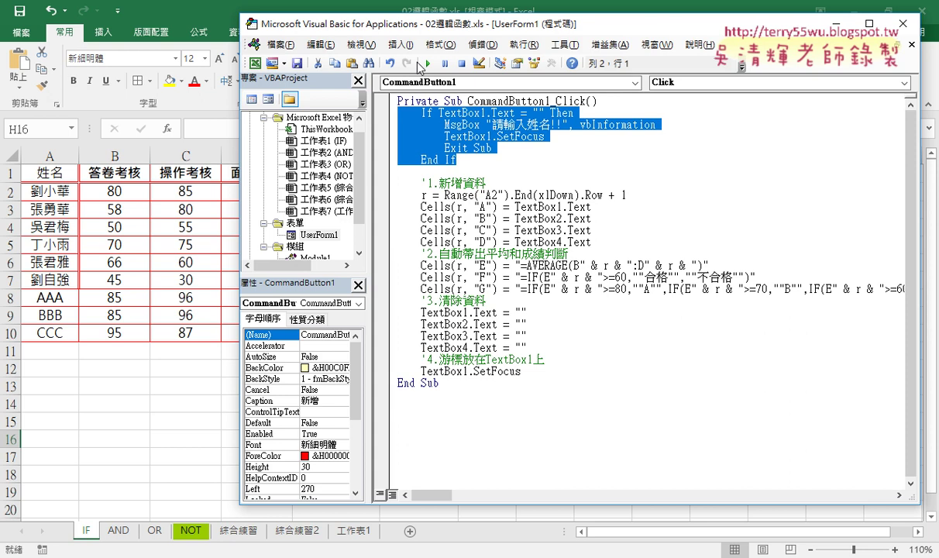
{"action": "left_click", "coordinate": [427, 63]}
{"action": "type", "text": "A"}
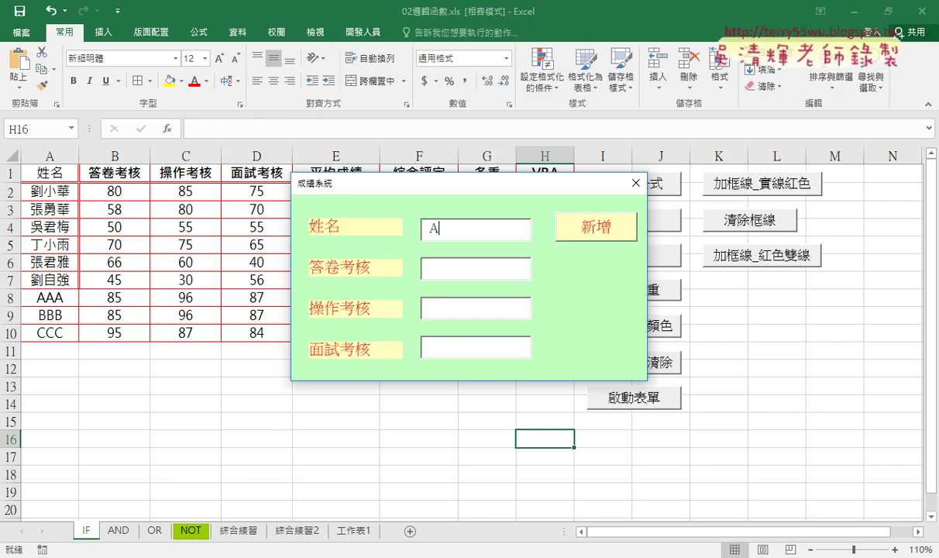
{"action": "type", "text": "AA"}
{"action": "left_click", "coordinate": [457, 276]}
{"action": "left_click", "coordinate": [451, 306]}
{"action": "left_click", "coordinate": [427, 344]}
{"action": "left_click", "coordinate": [636, 183]}
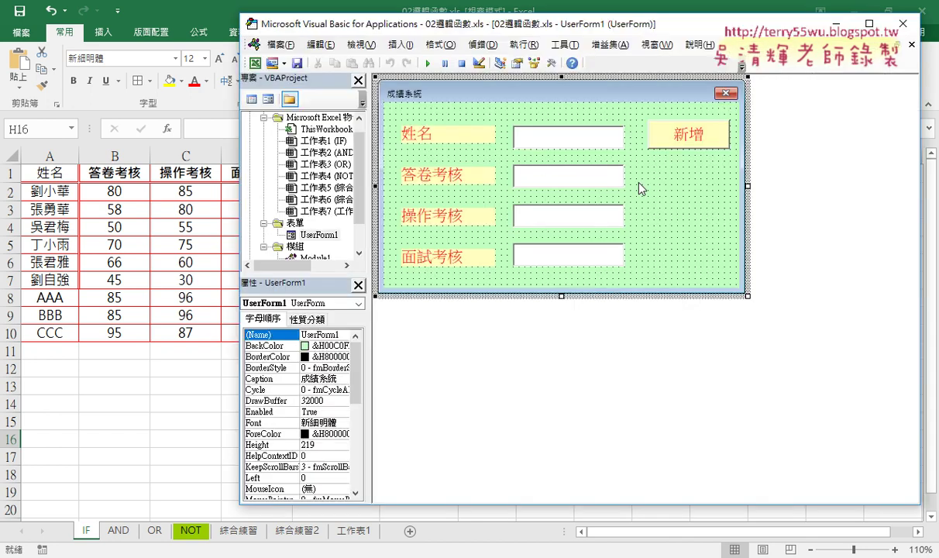
{"action": "double_click", "coordinate": [667, 134]}
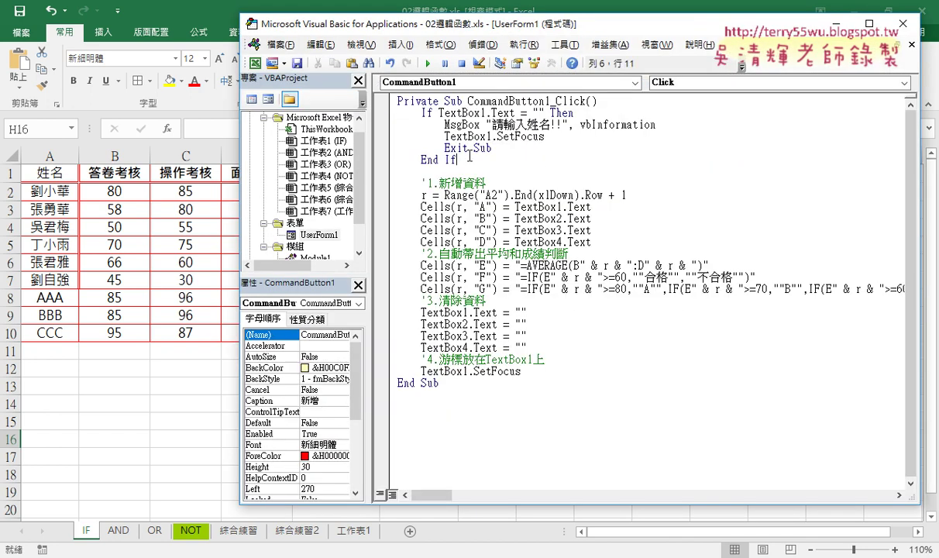
{"action": "left_click_drag", "start_coordinate": [469, 158], "coordinate": [376, 115]}
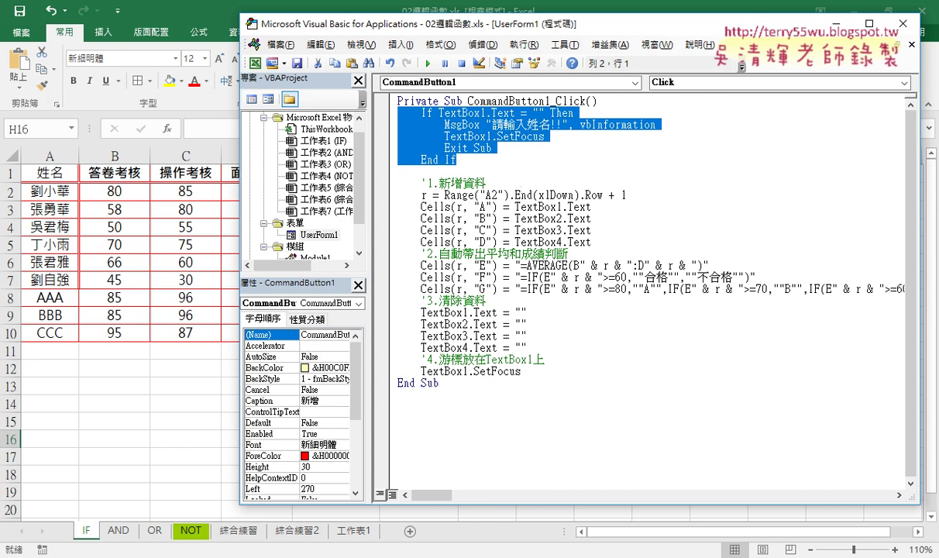
Copy the four TextBox1–TextBox4 empty checks from the notes and paste them over the name check.
{"action": "key", "text": "alt+Tab"}
{"action": "scroll", "coordinate": [225, 333], "scroll_direction": "down", "scroll_amount": 1}
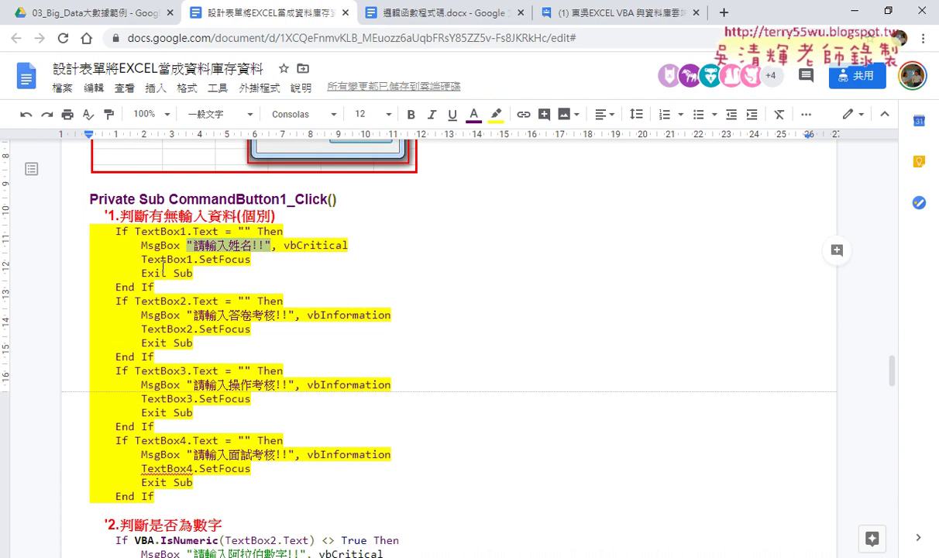
{"action": "left_click_drag", "start_coordinate": [155, 496], "coordinate": [84, 213]}
{"action": "key", "text": "ctrl+c"}
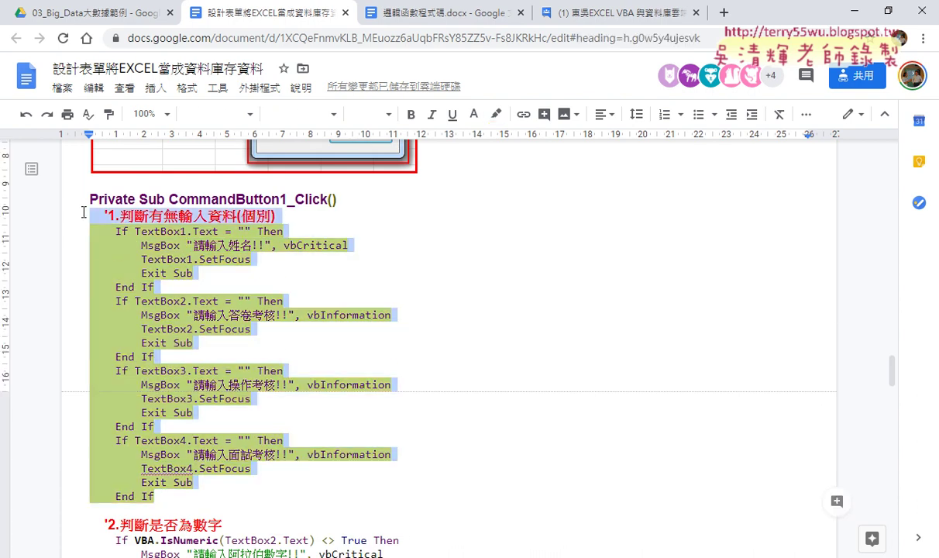
{"action": "left_click", "coordinate": [855, 11]}
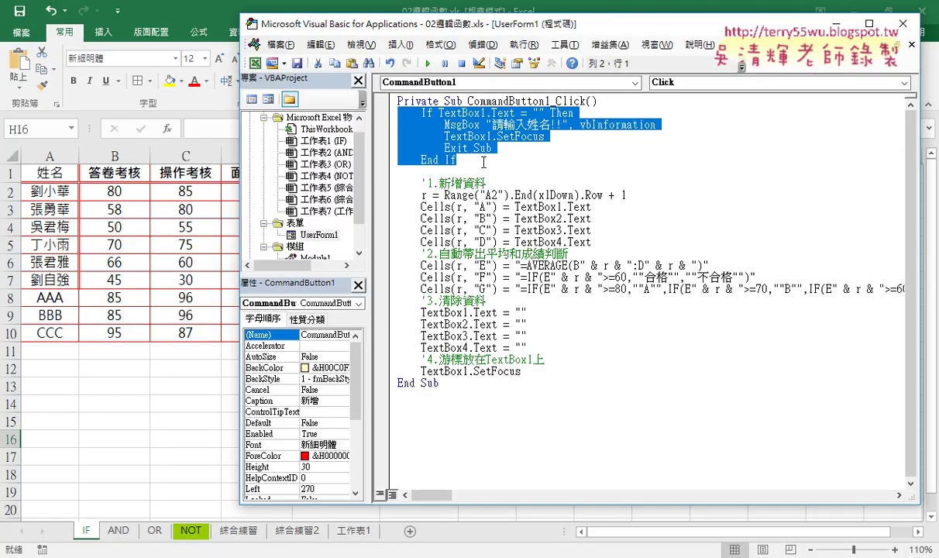
{"action": "key", "text": "ctrl+v"}
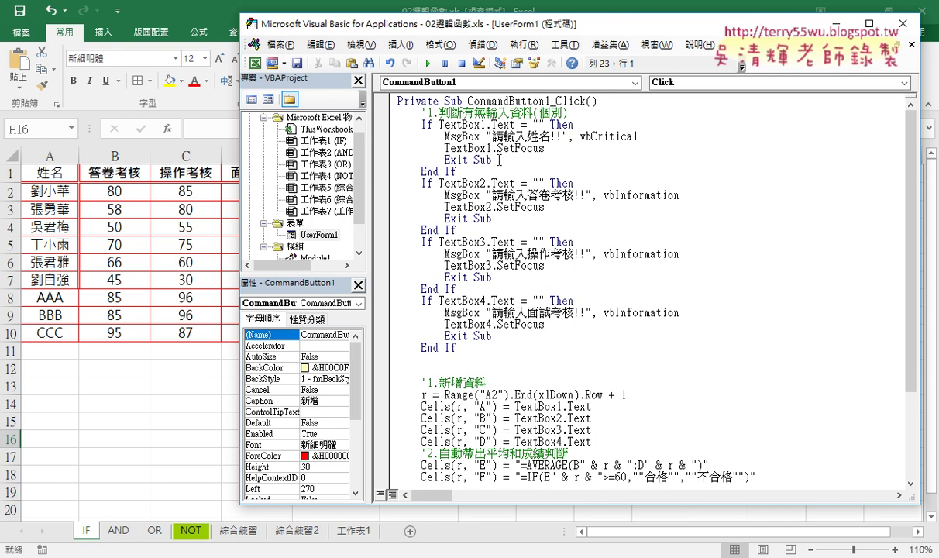
Run the form, enter DDD, 85 and 98, and confirm the missing 面試考核 warning.
{"action": "left_click", "coordinate": [428, 63]}
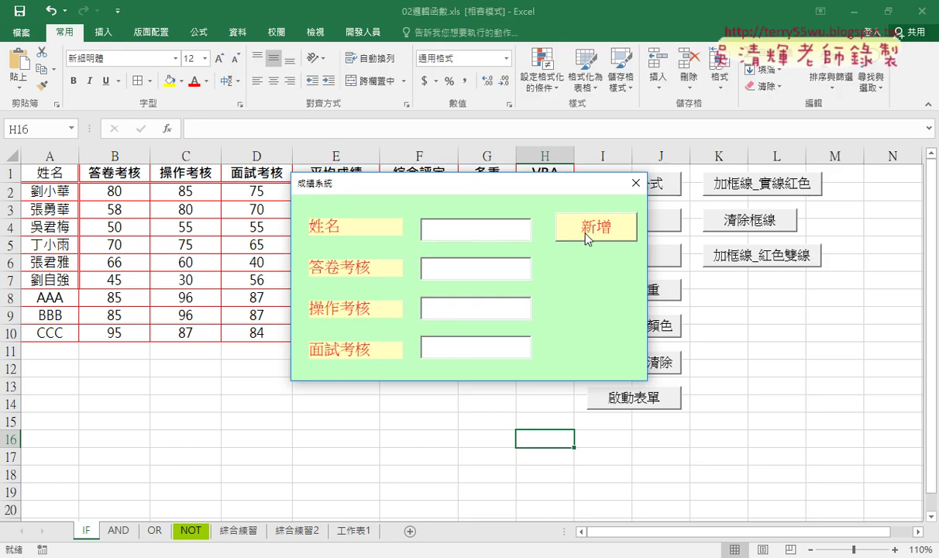
{"action": "type", "text": "DDD"}
{"action": "key", "text": "Tab"}
{"action": "type", "text": "85"}
{"action": "key", "text": "Tab"}
{"action": "type", "text": "9"}
{"action": "type", "text": "8"}
{"action": "key", "text": "Tab"}
{"action": "left_click", "coordinate": [602, 229]}
{"action": "left_click_drag", "start_coordinate": [480, 250], "coordinate": [644, 175]}
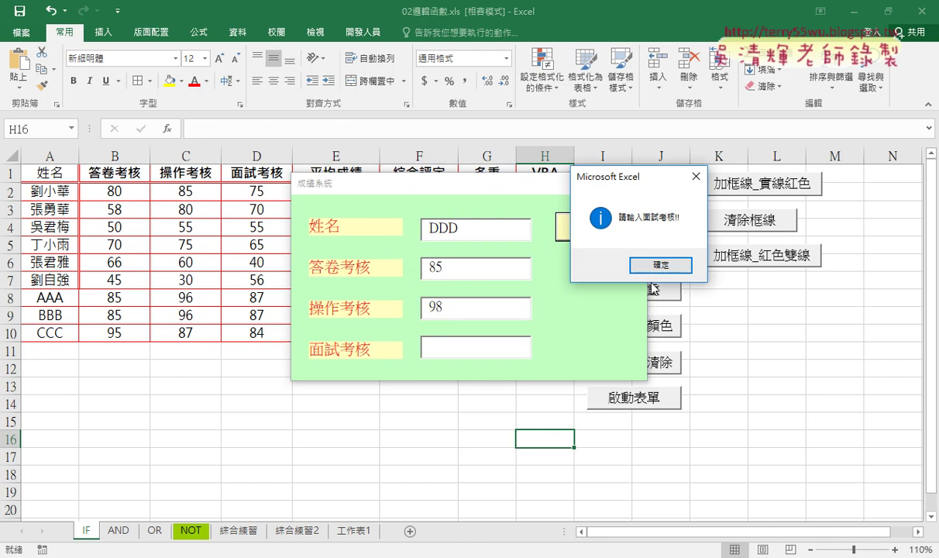
{"action": "left_click", "coordinate": [661, 265]}
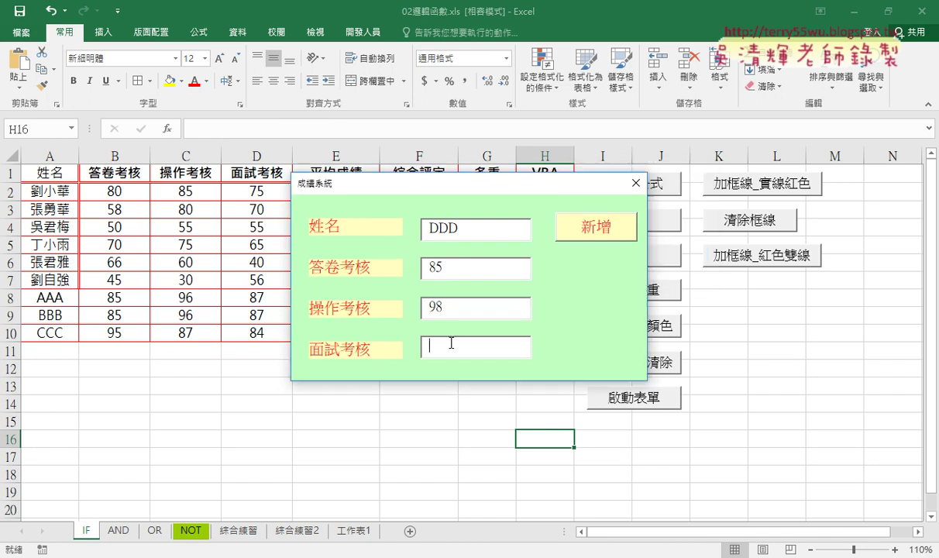
Enter 87 for 面試考核, submit DDD as row 11, and move the form aside.
{"action": "type", "text": "87"}
{"action": "left_click", "coordinate": [591, 230]}
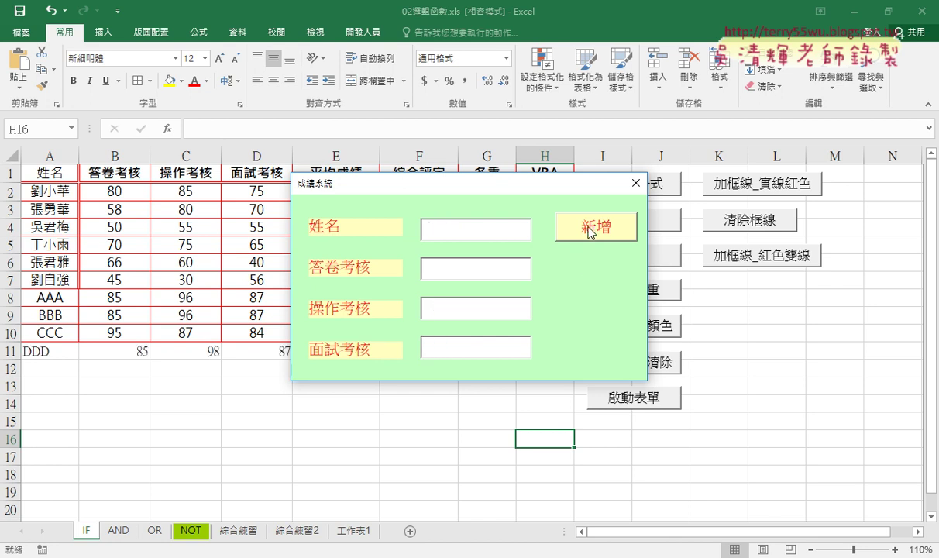
{"action": "left_click_drag", "start_coordinate": [557, 187], "coordinate": [696, 60]}
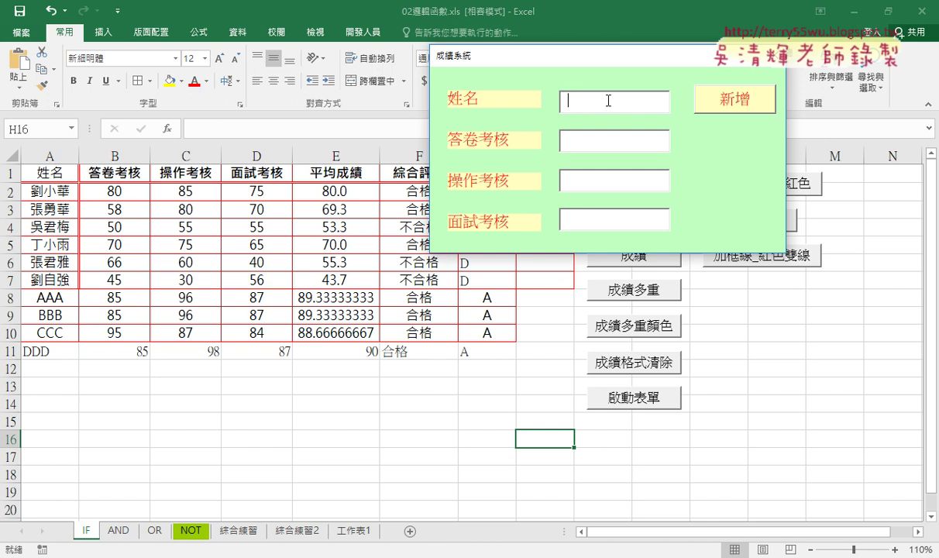
Submit EEE with scores 一百, 89 and 98 through the form to append row 12.
{"action": "type", "text": "EEE"}
{"action": "key", "text": "Tab"}
{"action": "type", "text": "一百"}
{"action": "left_click", "coordinate": [582, 181]}
{"action": "type", "text": "9"}
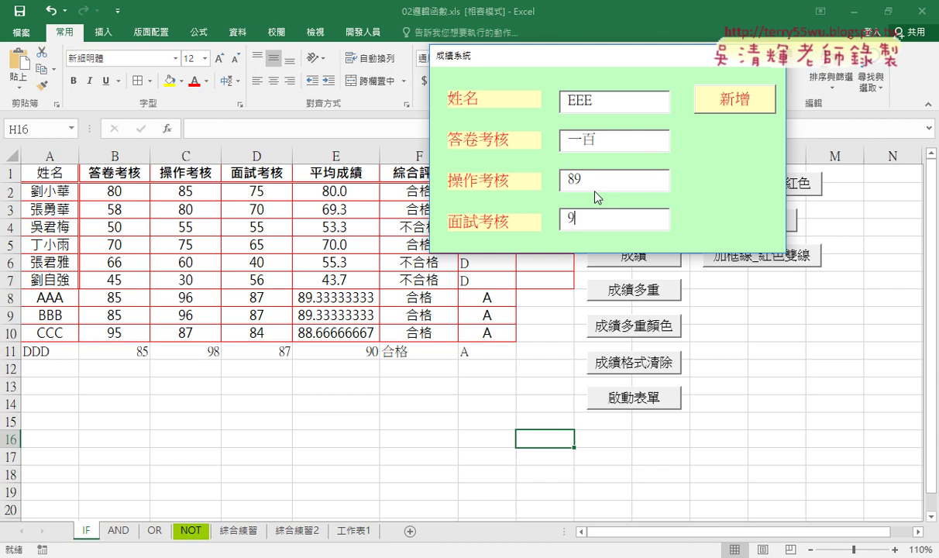
{"action": "type", "text": "8"}
{"action": "left_click", "coordinate": [733, 107]}
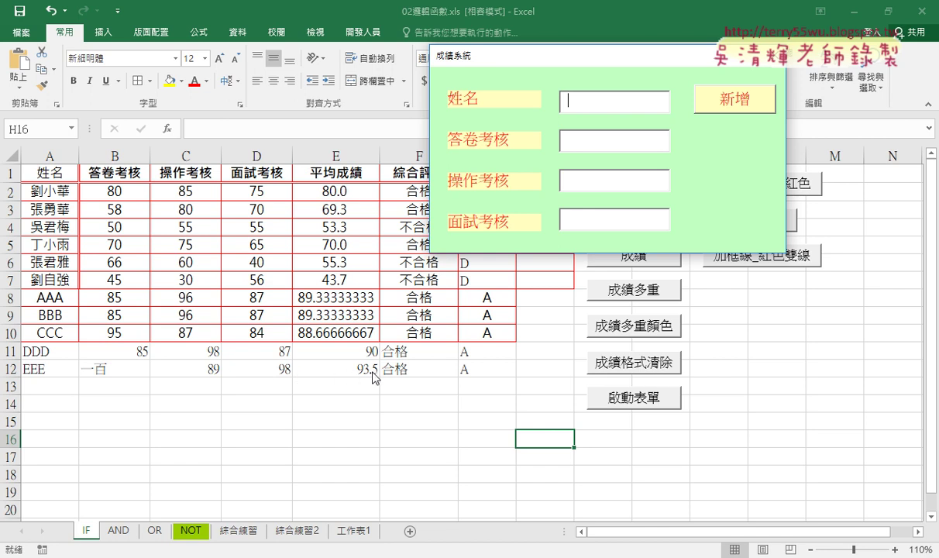
Close the grade form and confirm E12's 93.5 averages only the numeric scores in C12:D12.
{"action": "left_click", "coordinate": [774, 56]}
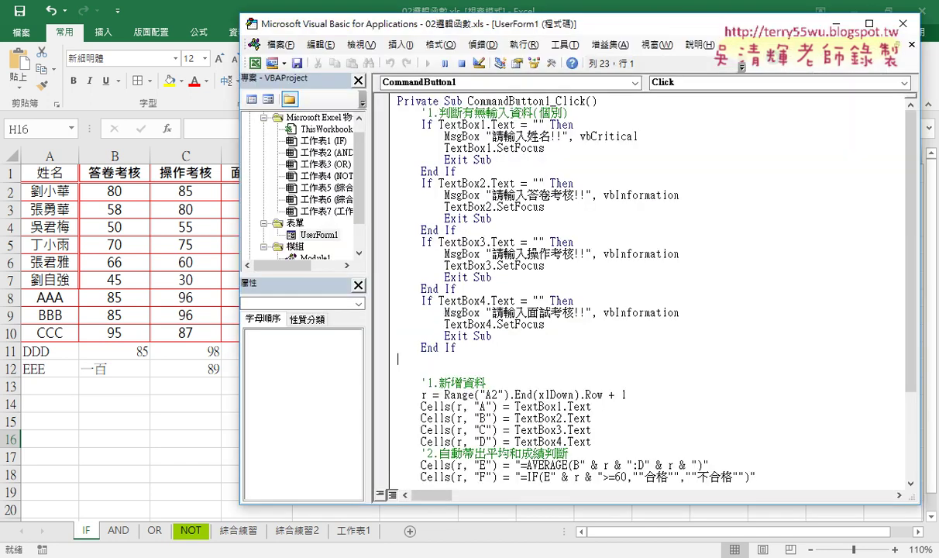
{"action": "key", "text": "alt+F11"}
{"action": "left_click", "coordinate": [186, 404]}
{"action": "left_click", "coordinate": [360, 373]}
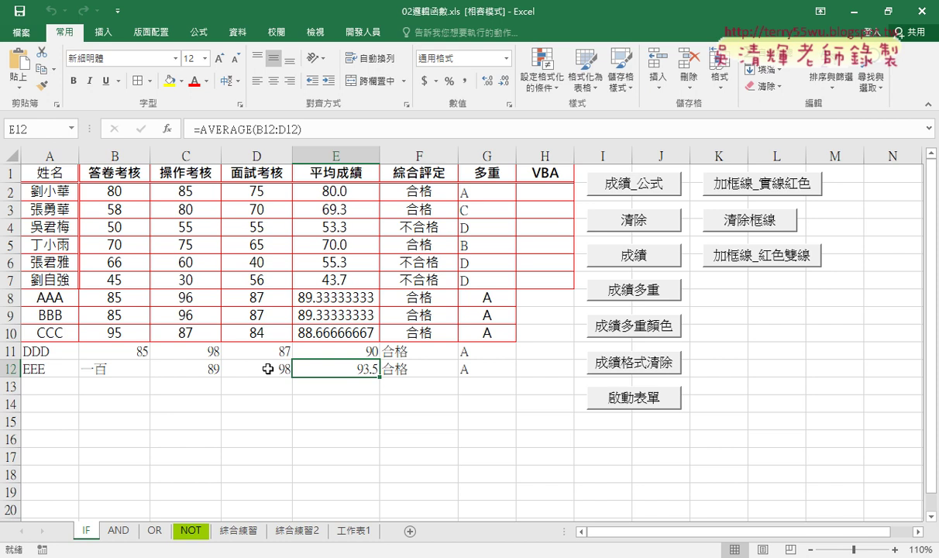
{"action": "left_click_drag", "start_coordinate": [267, 369], "coordinate": [187, 369]}
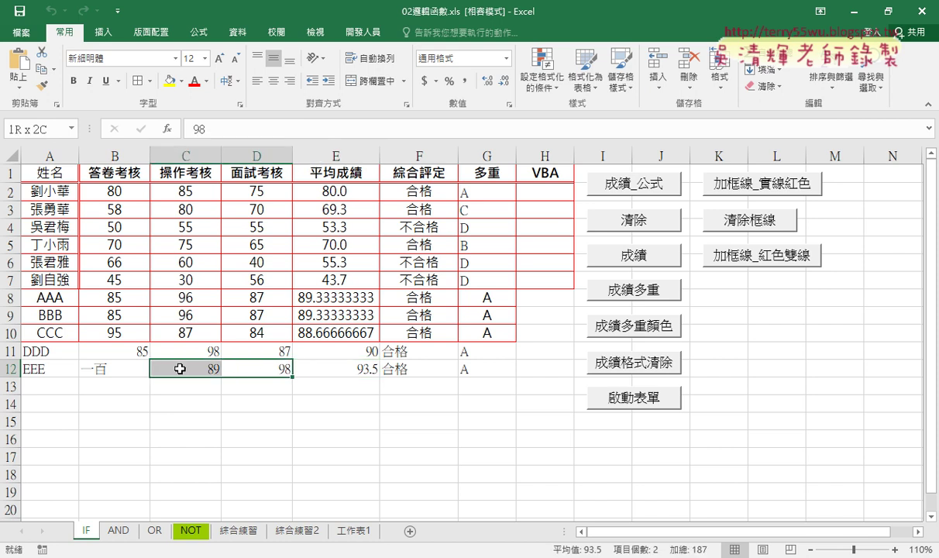
{"action": "left_click", "coordinate": [346, 370]}
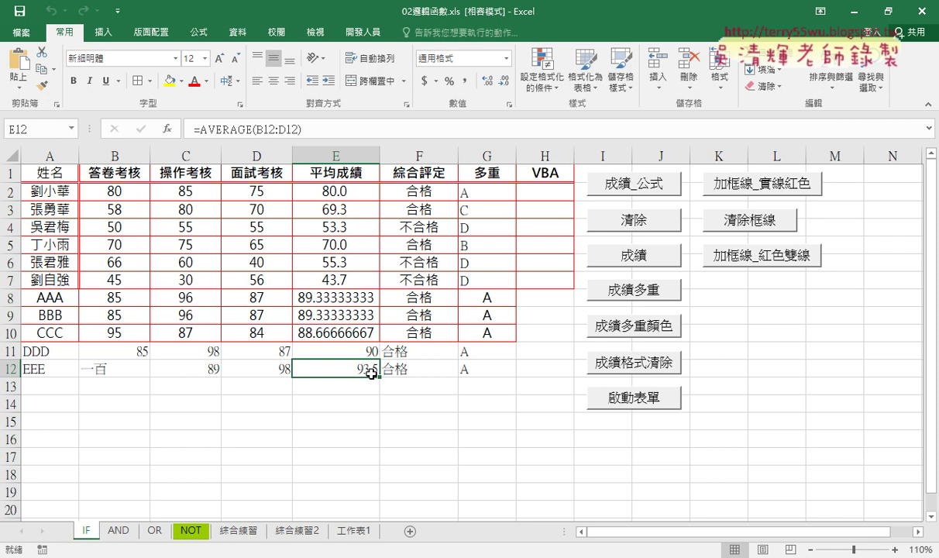
{"action": "left_click", "coordinate": [125, 370]}
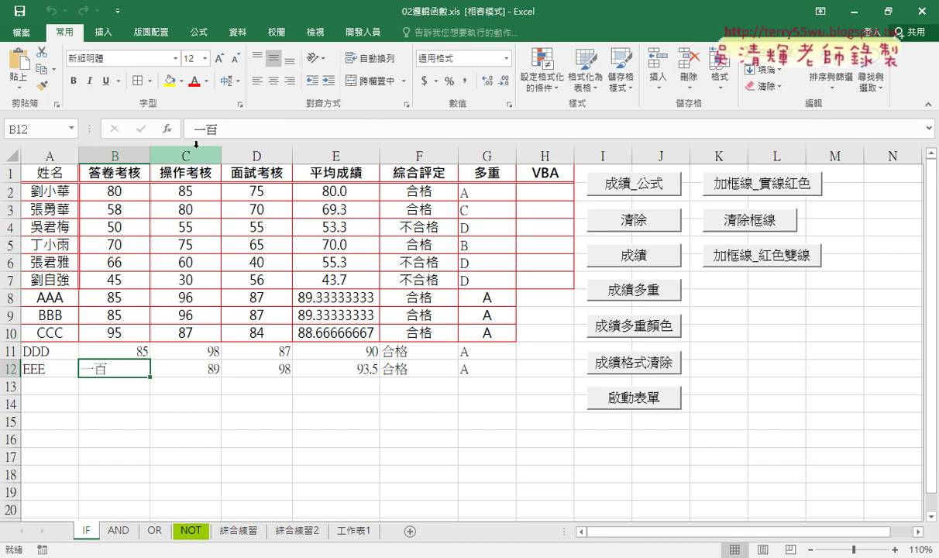
Reopen the VBA editor on the CommandButton1_Click code and review its empty-input checks.
{"action": "left_click", "coordinate": [363, 32]}
{"action": "left_click", "coordinate": [28, 70]}
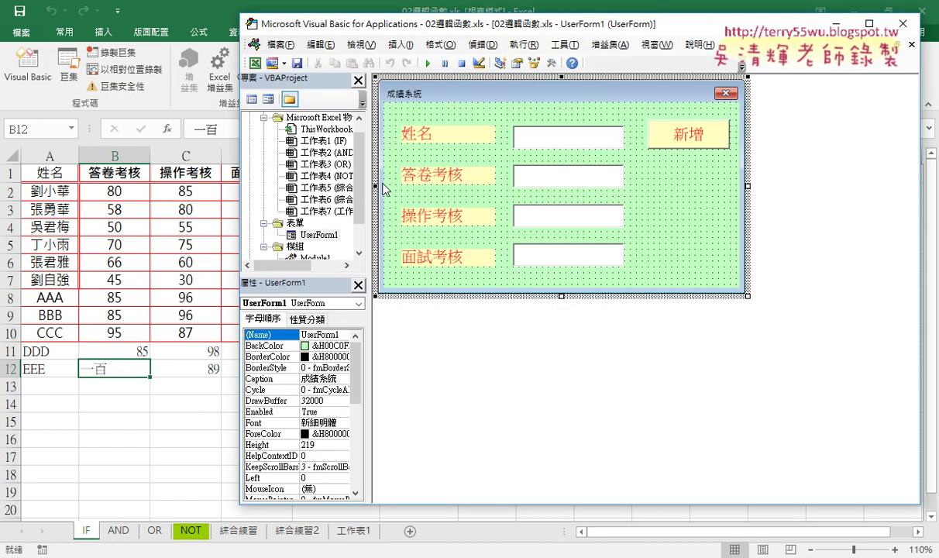
{"action": "double_click", "coordinate": [682, 132]}
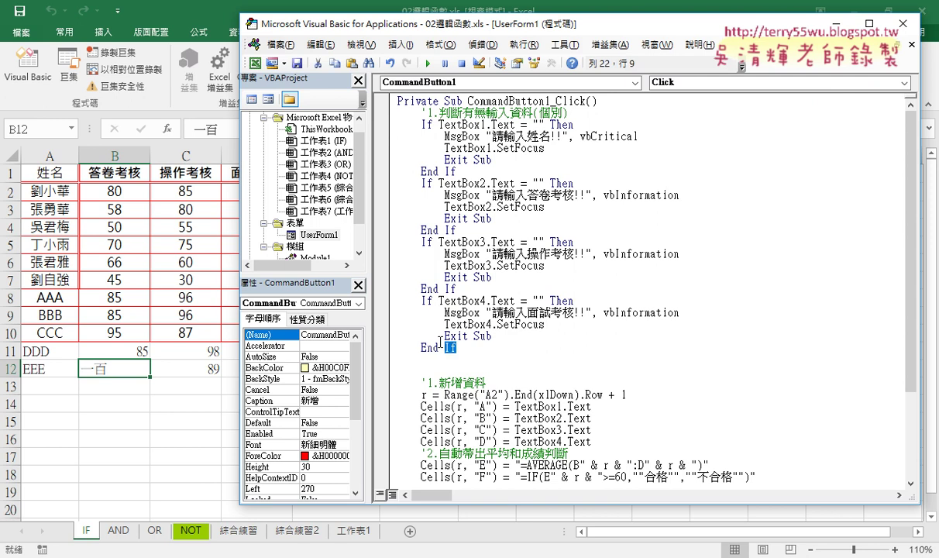
{"action": "left_click_drag", "start_coordinate": [497, 346], "coordinate": [330, 110]}
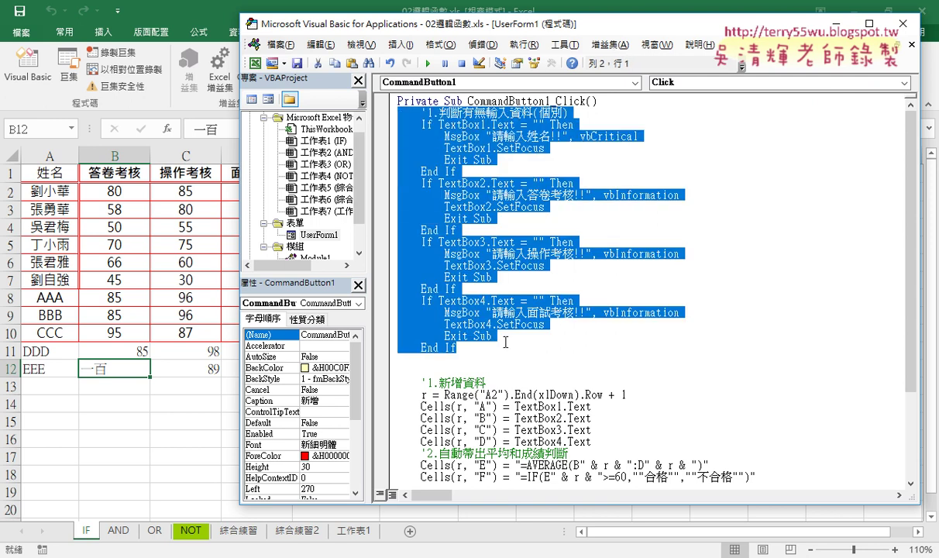
{"action": "left_click", "coordinate": [479, 323]}
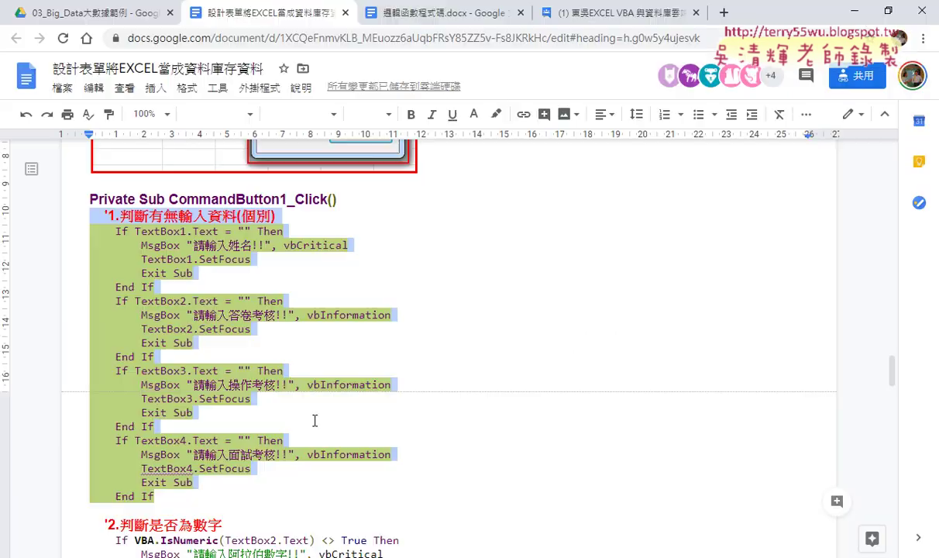
Scroll the notes to the '2.判斷是否為數字 section and highlight 數字 in its heading.
{"action": "scroll", "coordinate": [313, 384], "scroll_direction": "down", "scroll_amount": 3}
{"action": "scroll", "coordinate": [307, 384], "scroll_direction": "down", "scroll_amount": 1}
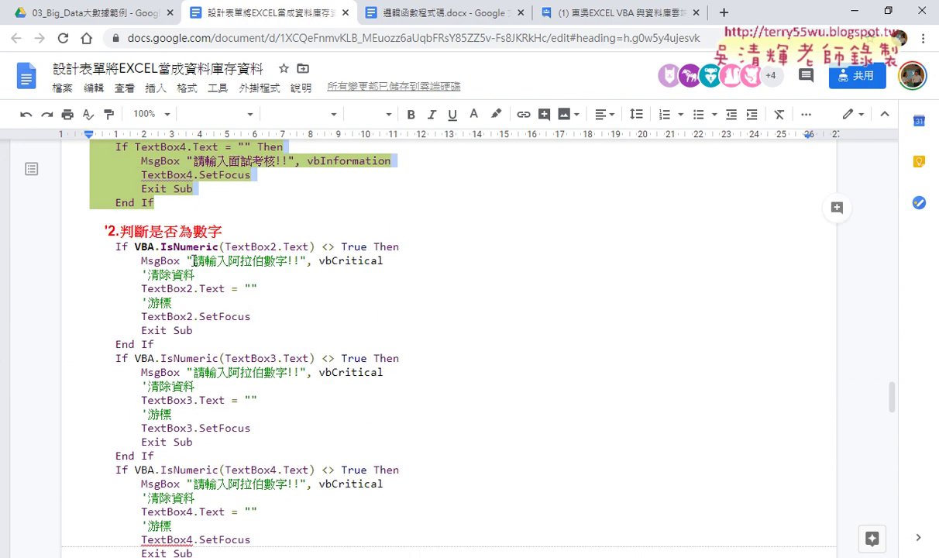
{"action": "left_click_drag", "start_coordinate": [190, 231], "coordinate": [223, 231]}
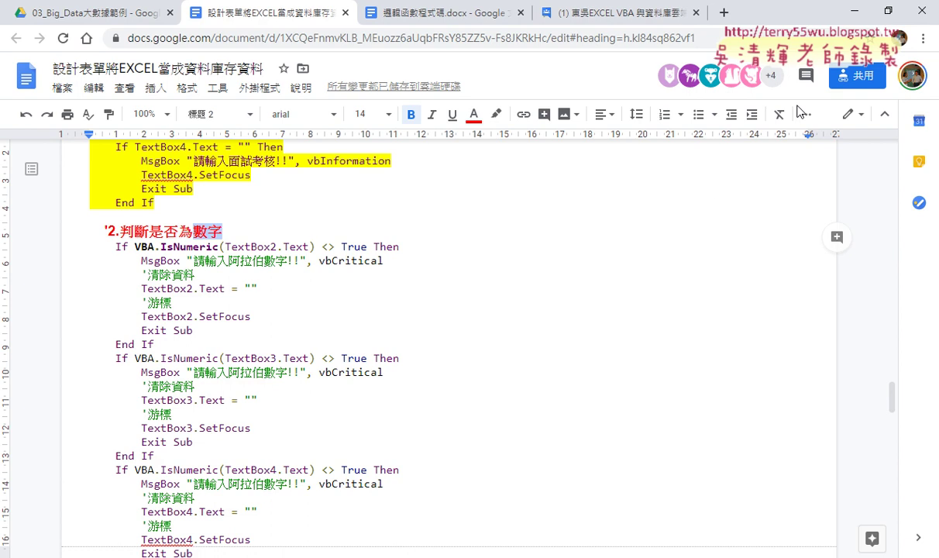
Back in the VBA editor, select the TextBox2 empty-check If block.
{"action": "left_click", "coordinate": [854, 14]}
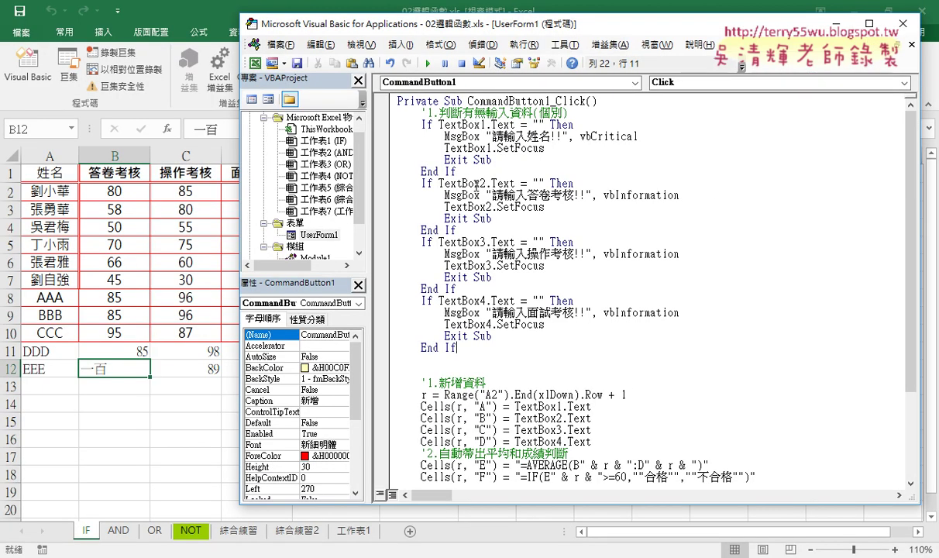
{"action": "left_click_drag", "start_coordinate": [457, 172], "coordinate": [392, 127]}
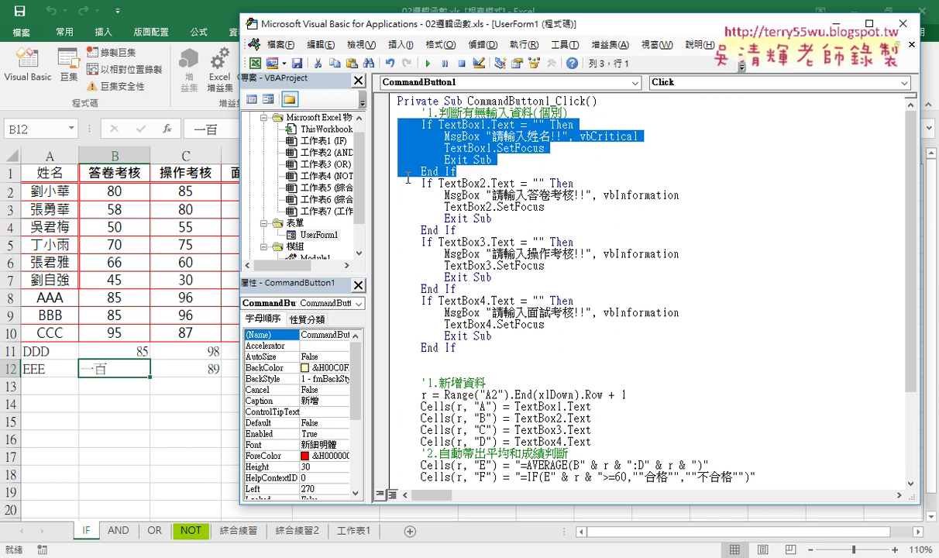
{"action": "left_click_drag", "start_coordinate": [458, 230], "coordinate": [393, 185]}
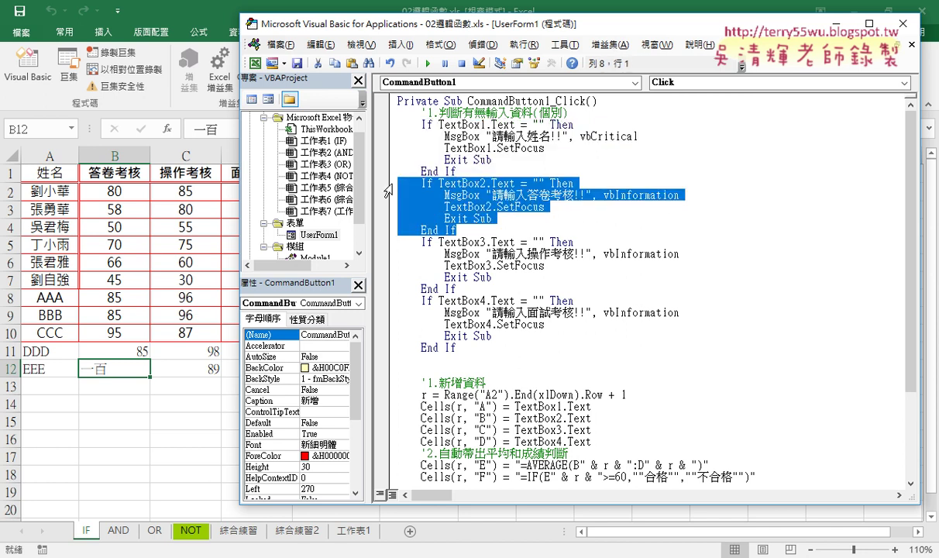
Add a '2 comment line, paste the TextBox2 empty-check block under it, and prefix TextBox2 with vba.
{"action": "left_click", "coordinate": [424, 371]}
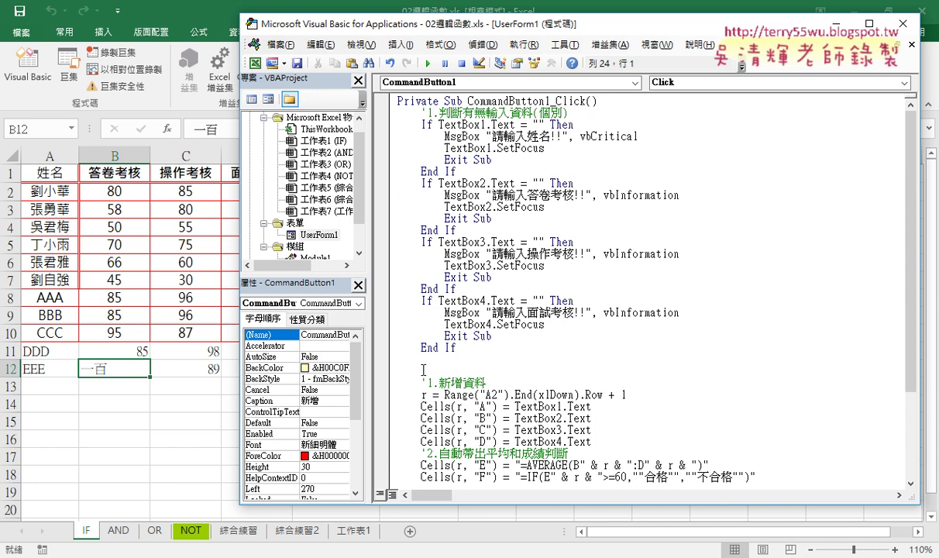
{"action": "key", "text": "Tab"}
{"action": "type", "text": "'"}
{"action": "type", "text": "2"}
{"action": "key", "text": "Return"}
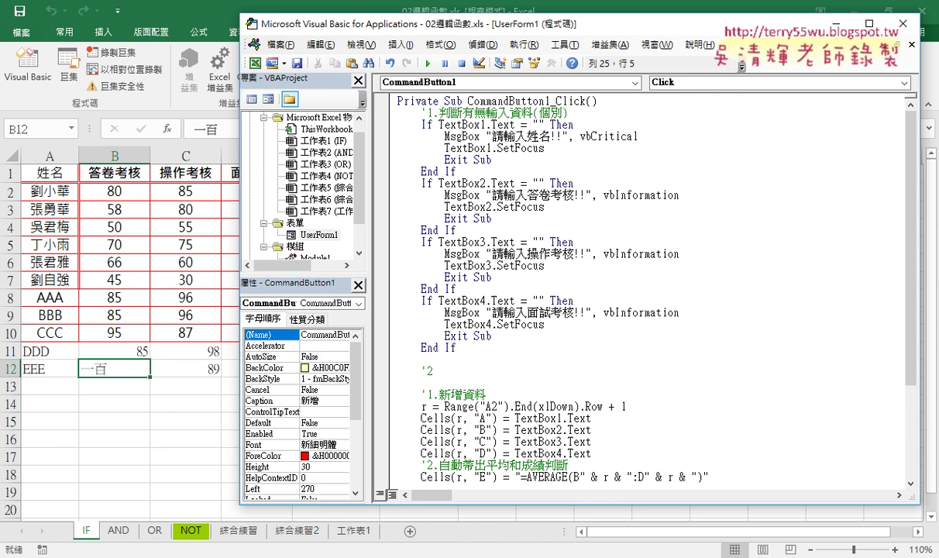
{"action": "type", "text": "If TextBox2.Text = \"\" Then         MsgBox \"請輸入答卷考核!!\", vbInformation         TextBox2.SetFocus         Exit Sub     End If"}
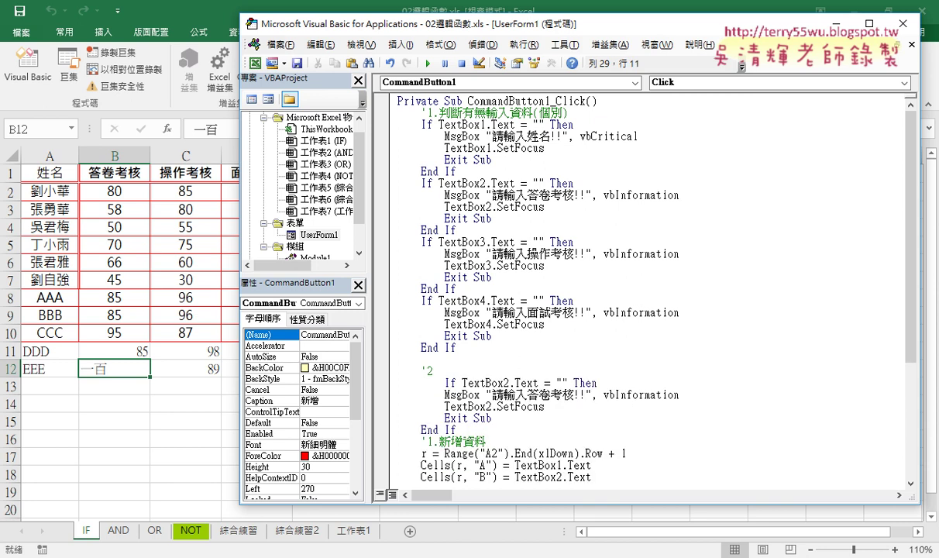
{"action": "key", "text": "Up"}
{"action": "key", "text": "Up"}
{"action": "key", "text": "Up"}
{"action": "key", "text": "Left"}
{"action": "key", "text": "Left"}
{"action": "key", "text": "shift+Tab"}
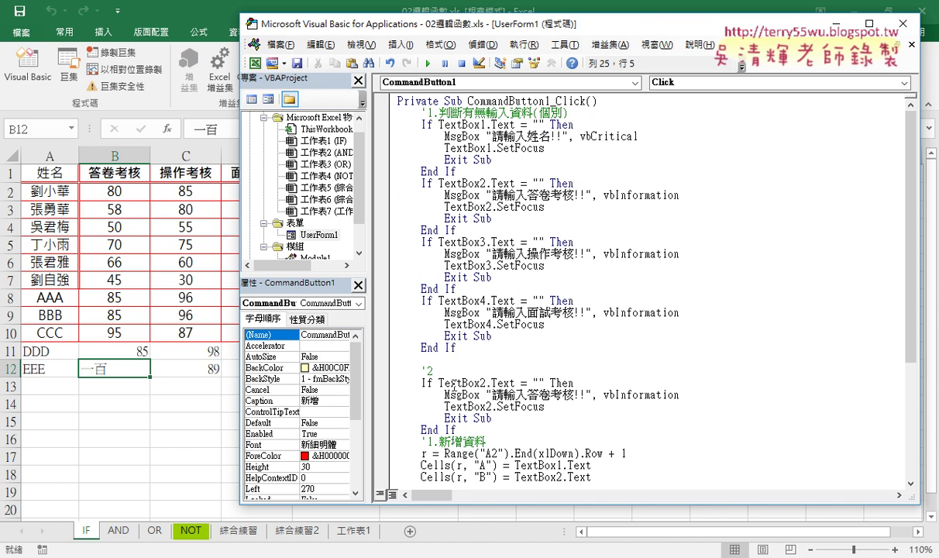
{"action": "key", "text": "Right"}
{"action": "key", "text": "Right"}
{"action": "key", "text": "Right"}
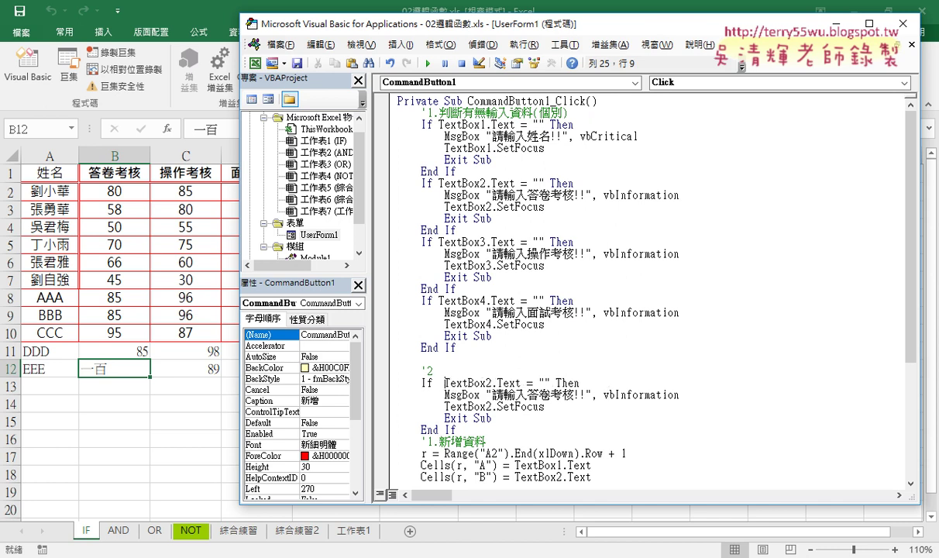
{"action": "type", "text": "v"}
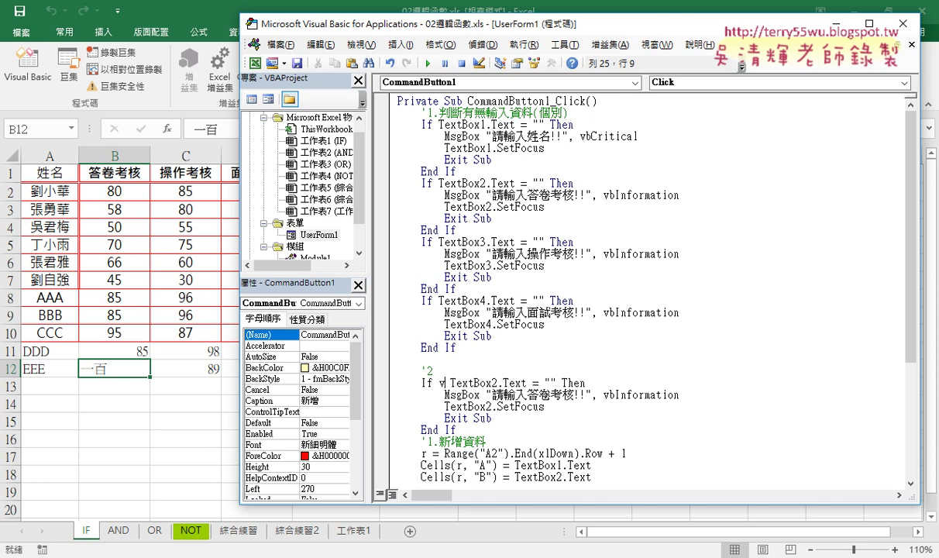
{"action": "type", "text": "ba"}
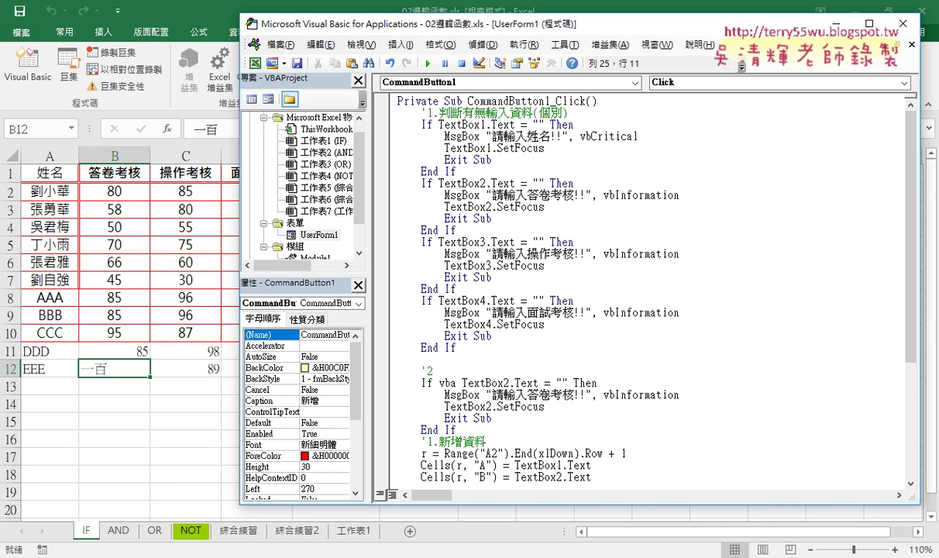
{"action": "type", "text": "."}
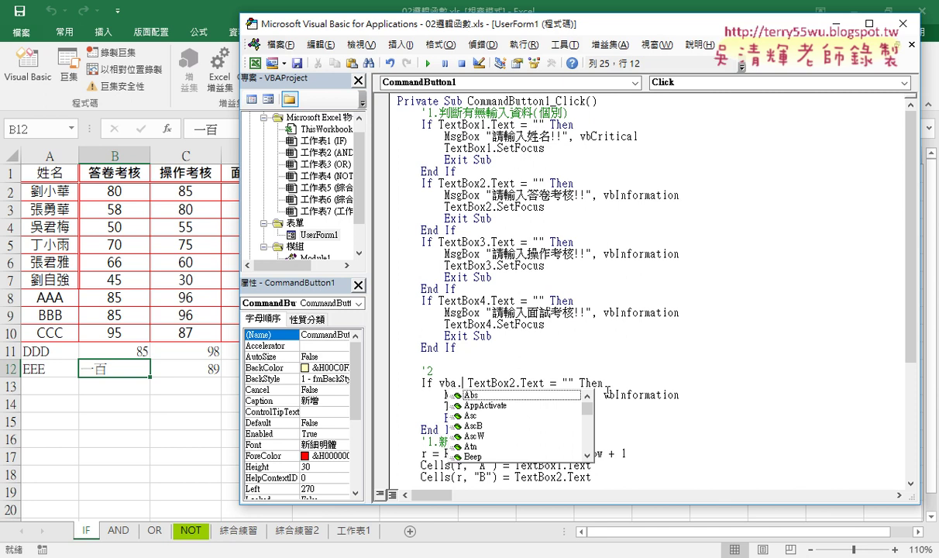
Complete vba.is to VBA.IsNumeric using the IntelliSense suggestion list.
{"action": "type", "text": "i"}
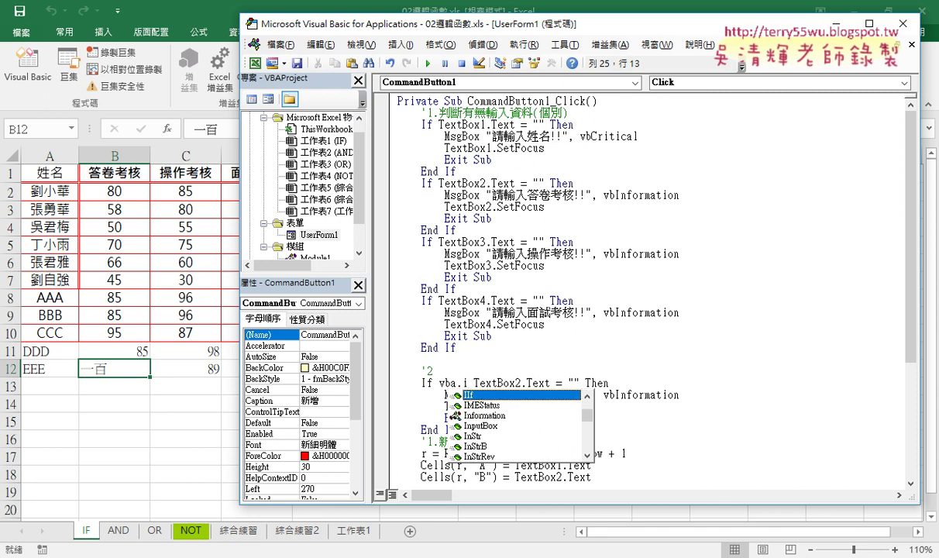
{"action": "type", "text": "s"}
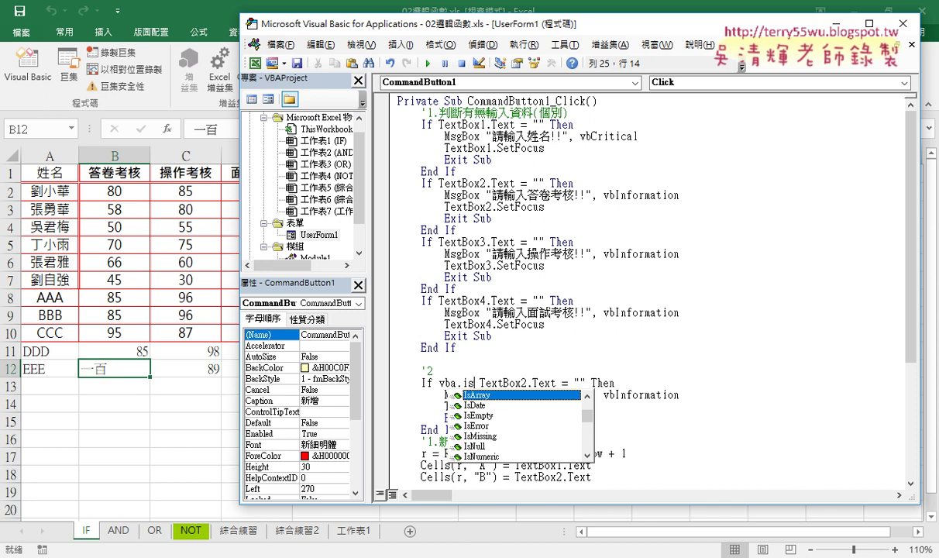
{"action": "left_click", "coordinate": [477, 404]}
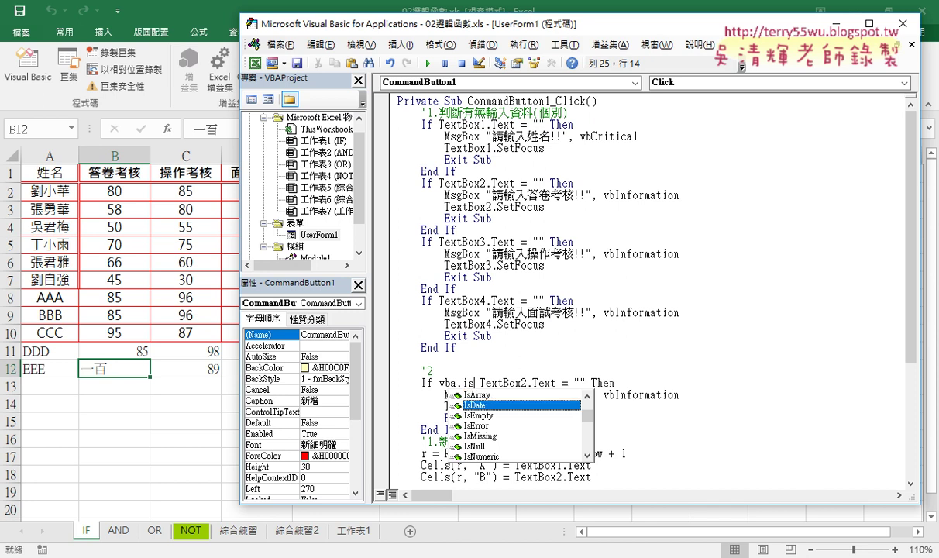
{"action": "left_click", "coordinate": [479, 415]}
{"action": "left_click", "coordinate": [477, 426]}
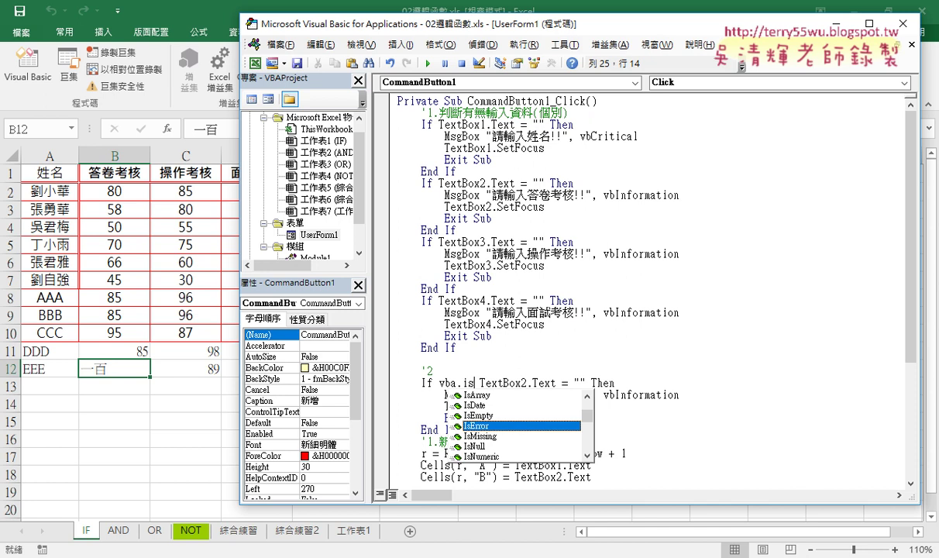
{"action": "left_click", "coordinate": [482, 457]}
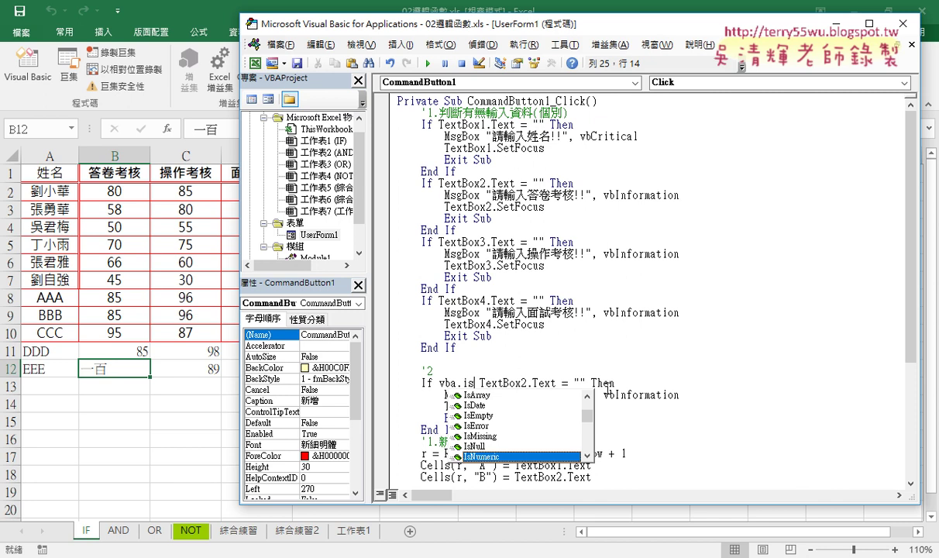
{"action": "double_click", "coordinate": [480, 457]}
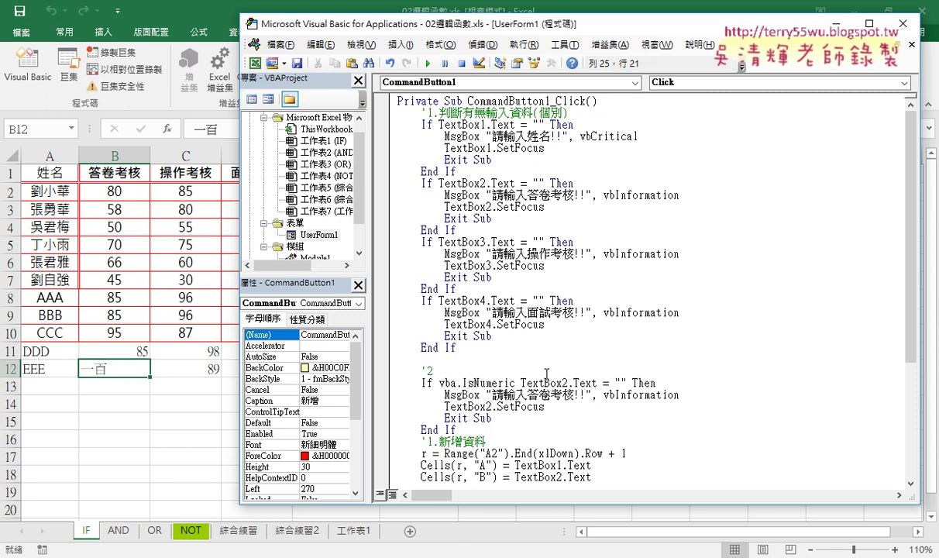
Wrap TextBox2.Text in parentheses, delete the = "" comparison, and select the VBA.IsNumeric call.
{"action": "type", "text": "("}
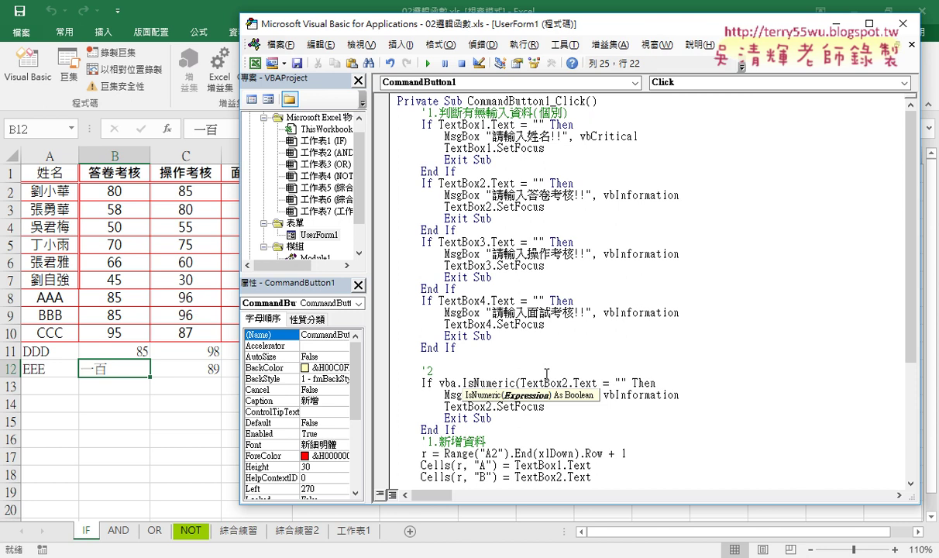
{"action": "key", "text": "Right"}
{"action": "key", "text": "Right"}
{"action": "key", "text": "Right"}
{"action": "type", "text": ")"}
{"action": "key", "text": "Delete"}
{"action": "key", "text": "Delete"}
{"action": "key", "text": "Delete"}
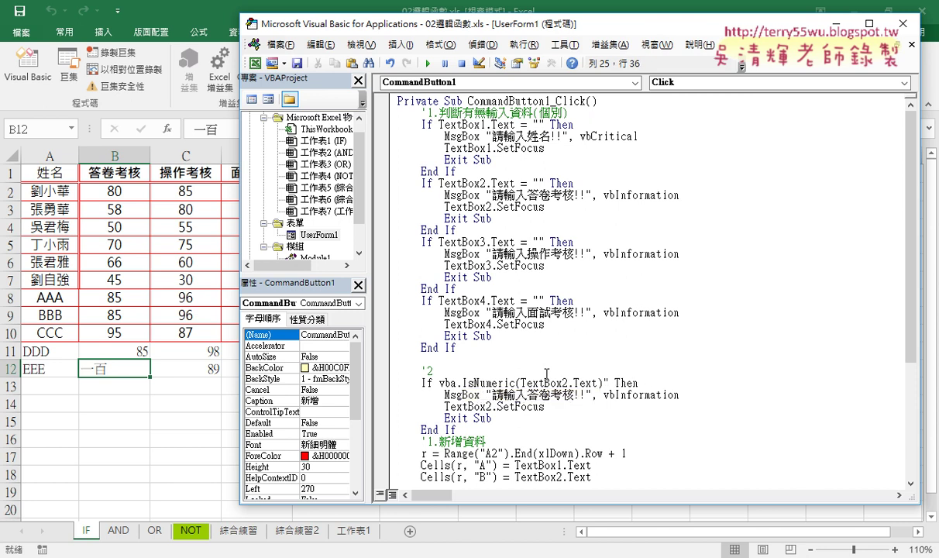
{"action": "key", "text": "Delete"}
{"action": "key", "text": "Delete"}
{"action": "left_click_drag", "start_coordinate": [438, 383], "coordinate": [598, 382]}
{"action": "key", "text": "shift+Right"}
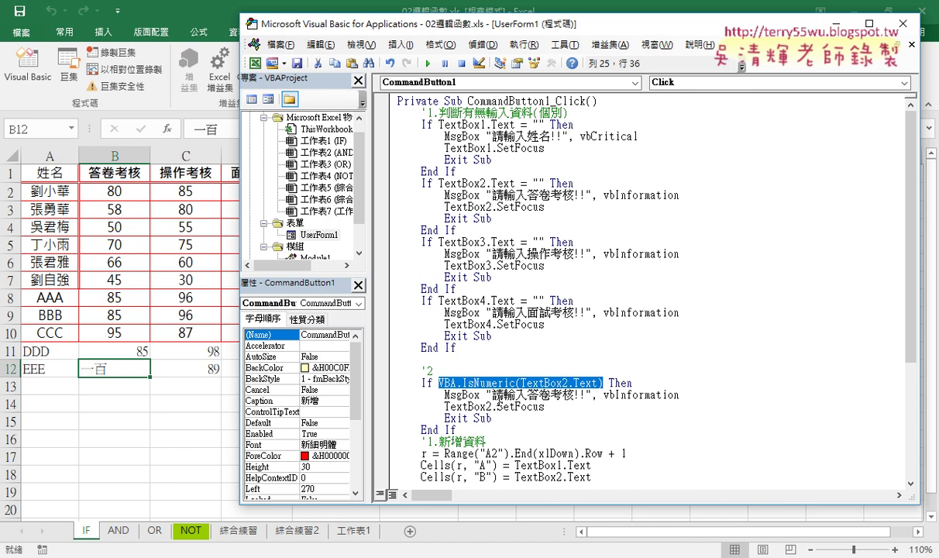
Make the condition read VBA.IsNumeric(TextBox2.Text)<>True, discarding the earlier not and =False attempts.
{"action": "left_click", "coordinate": [475, 383]}
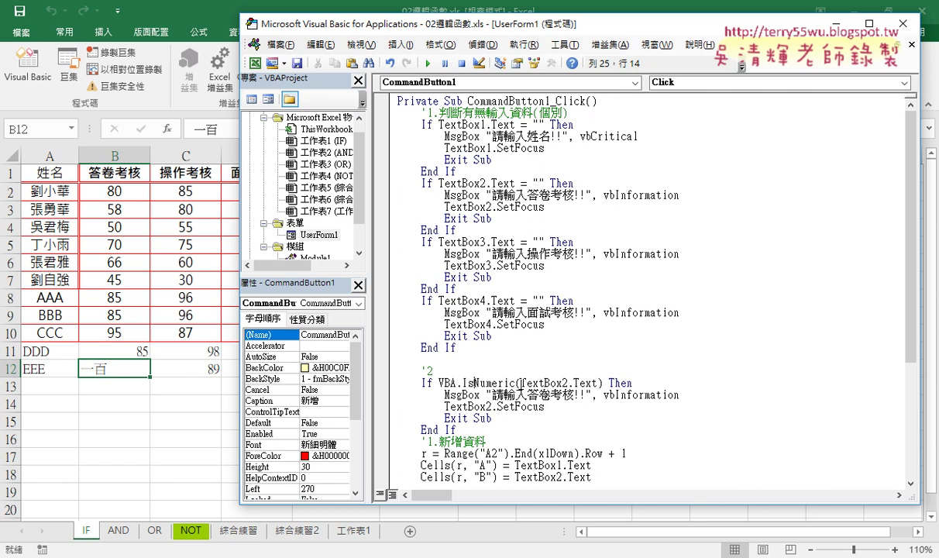
{"action": "type", "text": "not"}
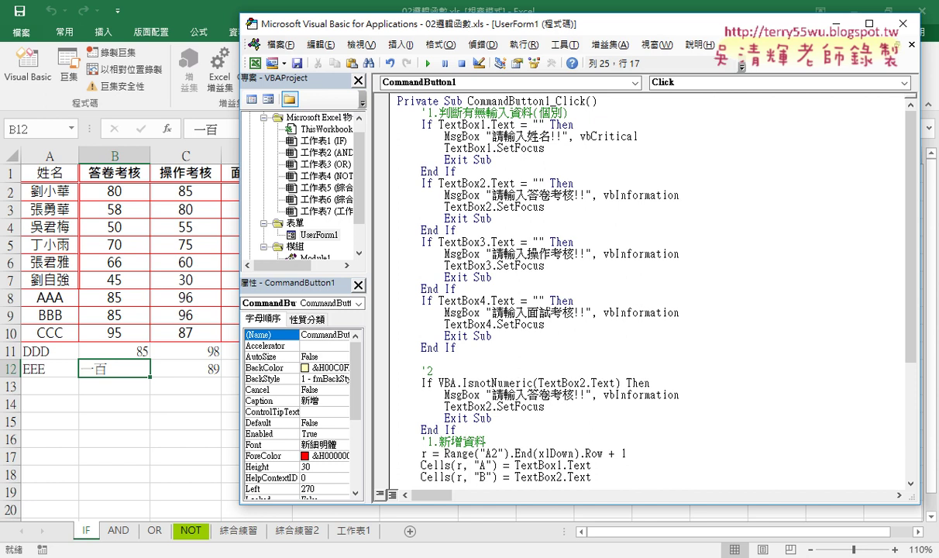
{"action": "key", "text": "BackSpace"}
{"action": "key", "text": "BackSpace"}
{"action": "key", "text": "BackSpace"}
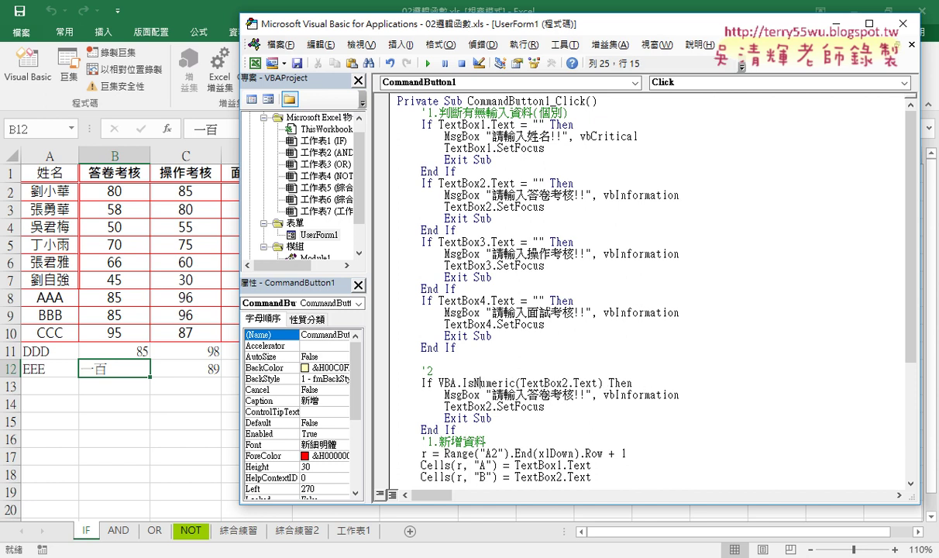
{"action": "left_click", "coordinate": [568, 382]}
{"action": "key", "text": "Right"}
{"action": "key", "text": "Right"}
{"action": "key", "text": "Right"}
{"action": "type", "text": "=False"}
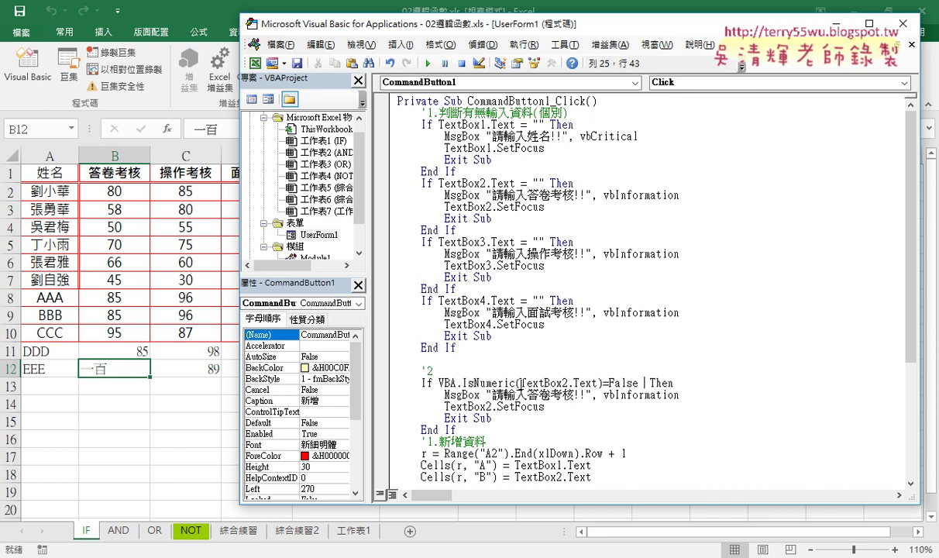
{"action": "key", "text": "BackSpace"}
{"action": "key", "text": "BackSpace"}
{"action": "key", "text": "BackSpace"}
{"action": "key", "text": "BackSpace"}
{"action": "key", "text": "BackSpace"}
{"action": "key", "text": "BackSpace"}
{"action": "key", "text": "BackSpace"}
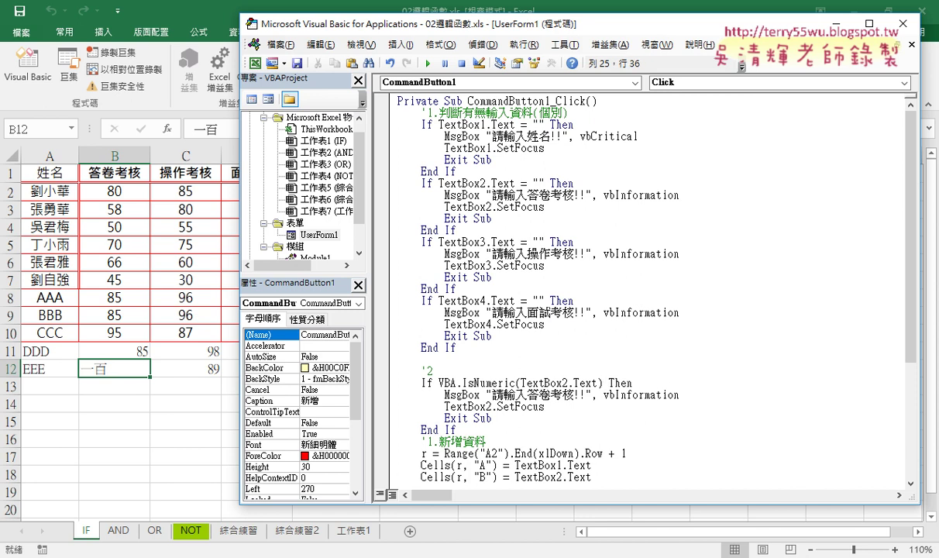
{"action": "type", "text": "<>"}
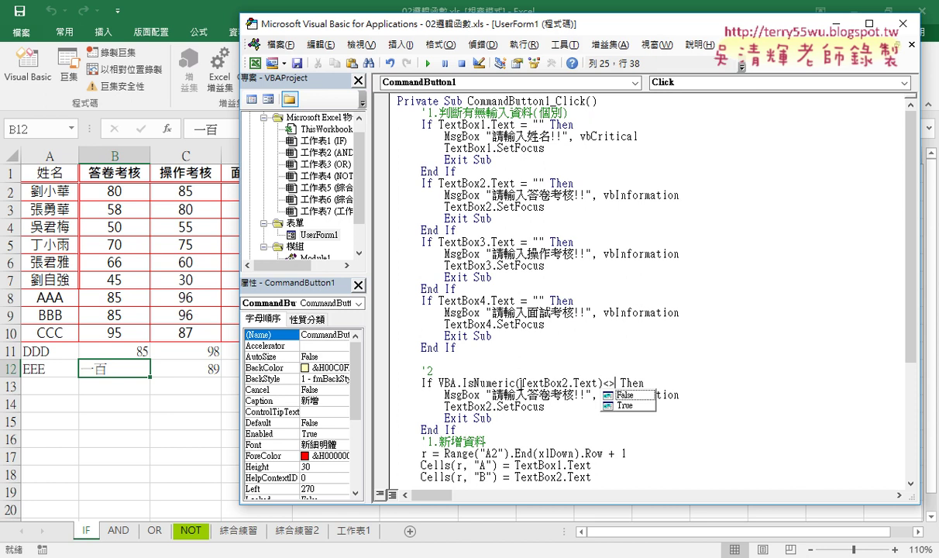
{"action": "type", "text": "t"}
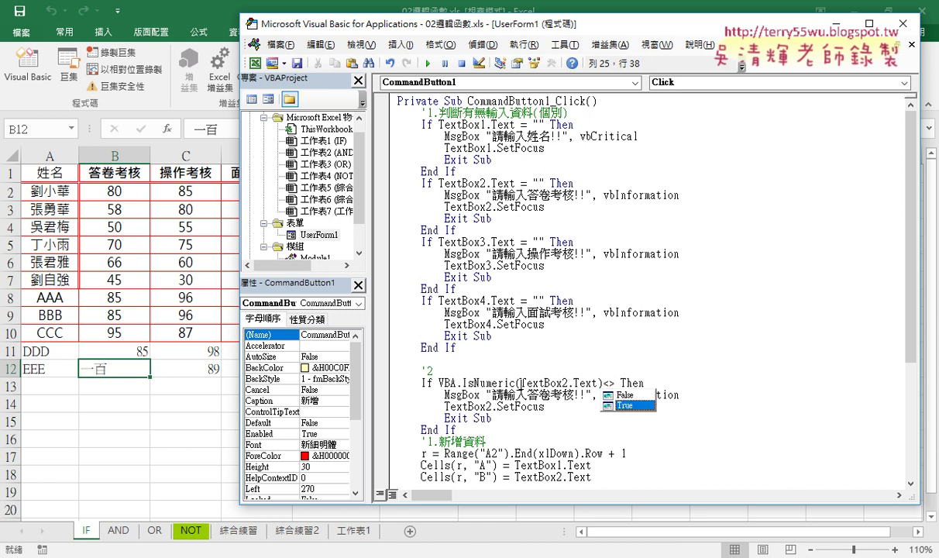
{"action": "key", "text": "space"}
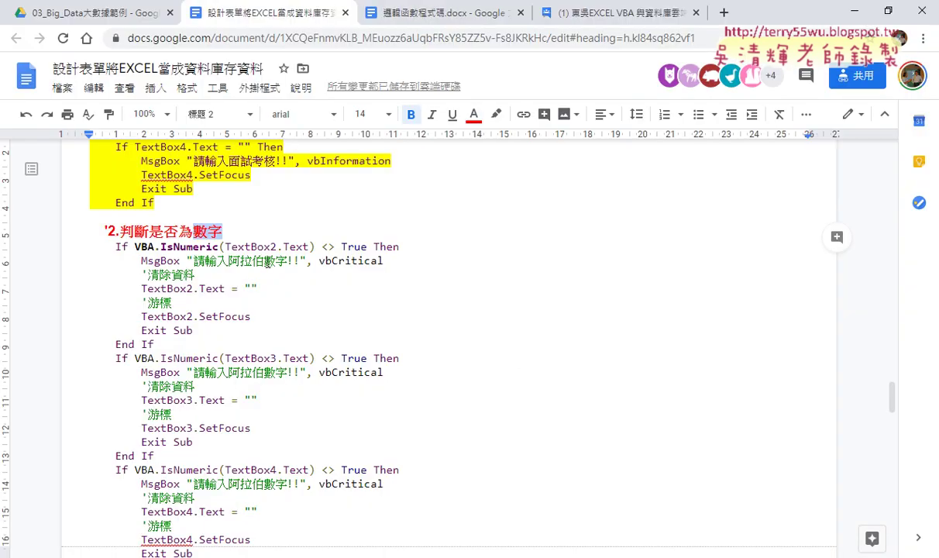
Copy the '2.判斷是否為數字 numeric-check code for TextBox2–4 from the notes and return to the VBA editor.
{"action": "left_click_drag", "start_coordinate": [367, 246], "coordinate": [323, 246]}
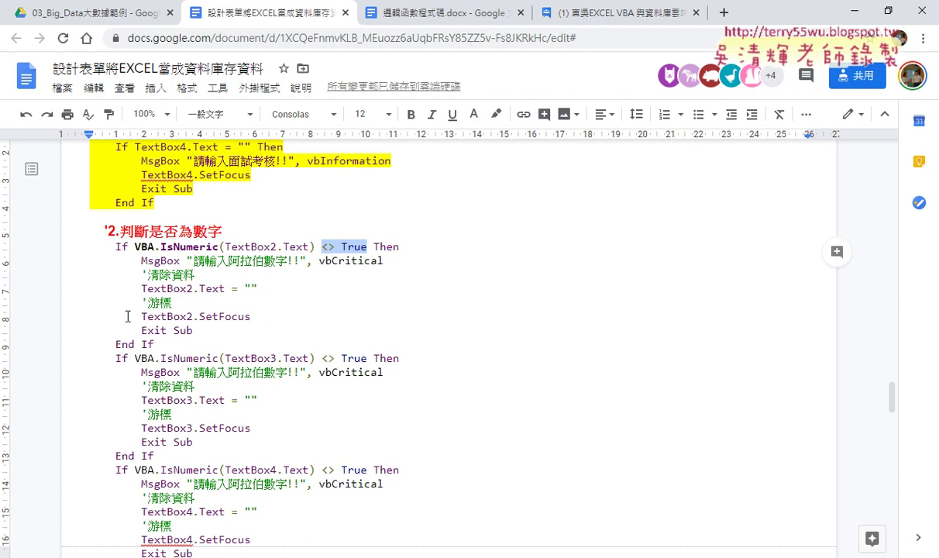
{"action": "scroll", "coordinate": [147, 353], "scroll_direction": "down", "scroll_amount": 1}
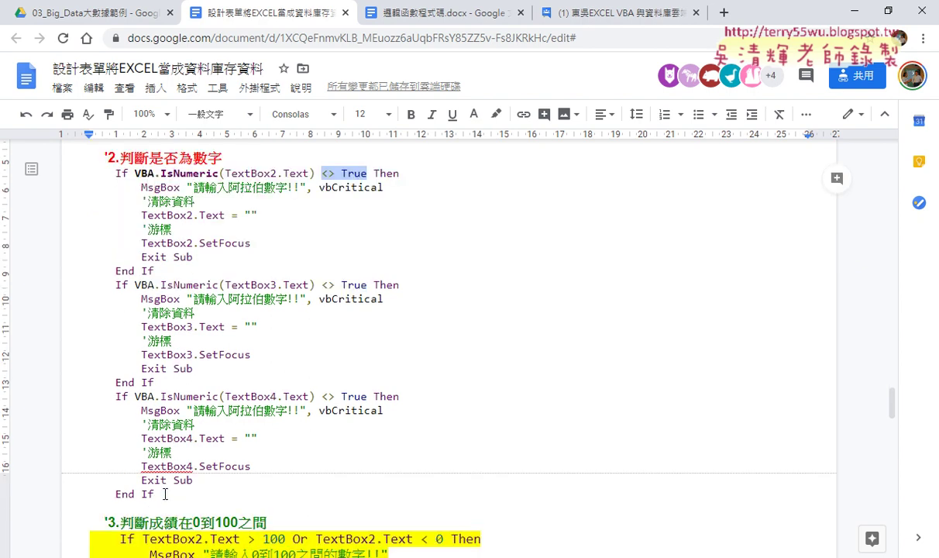
{"action": "left_click_drag", "start_coordinate": [165, 494], "coordinate": [85, 157]}
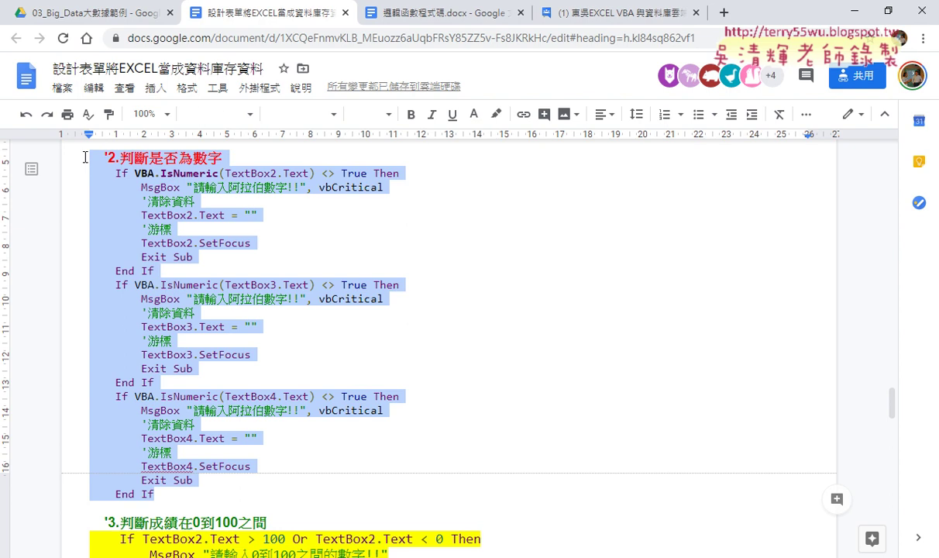
{"action": "left_click", "coordinate": [856, 11]}
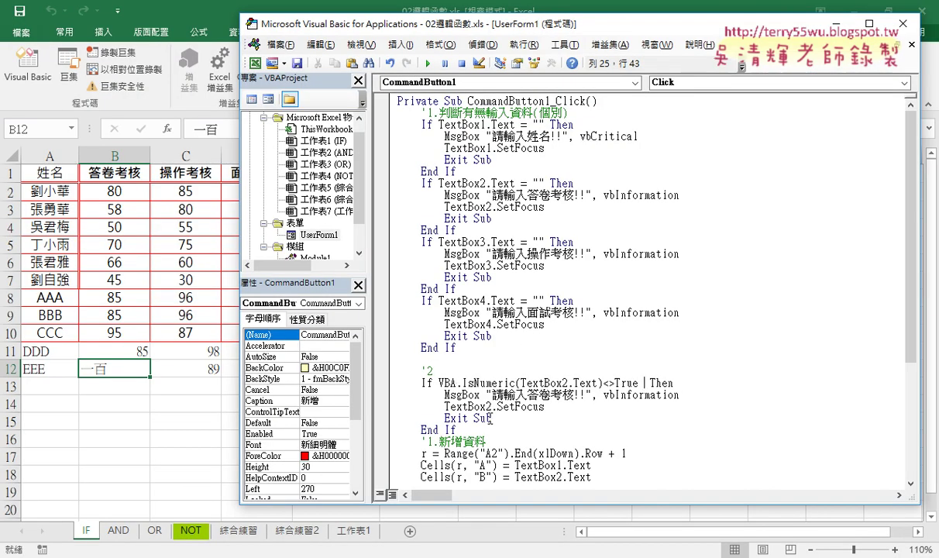
Paste the copied TextBox2–4 IsNumeric checks over the '2 block and add a blank line after them.
{"action": "left_click_drag", "start_coordinate": [477, 430], "coordinate": [390, 377]}
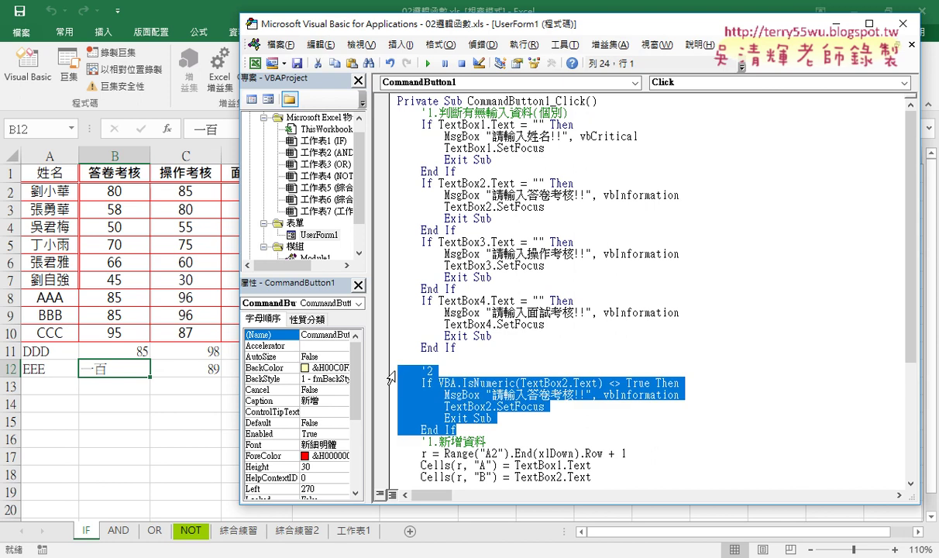
{"action": "type", "text": "'2.判斷是否為數字     If VBA.IsNumeric(TextBox2.Text) <> True Then         MsgBox \"請輸入阿拉伯數字!!\", vbCritical         '清除資料         TextBox2.Text = \"\"         '游標         TextBox2.SetFocus         Exit Sub     End If     If VBA.IsNumeric(TextBox3.Text) <> True Then         MsgBox \"請輸入阿拉伯數字!!\", vbCritical         '清除資料         TextBox3.Text = \"\"         '游標         TextBox3.SetFocus         Exit Sub     End If     If VBA.IsNumeric(TextBox4.Text) <> True Then         MsgBox \"請輸入阿拉伯數字!!\", vbCritical         '清除資料         TextBox4.Text = \"\"         '游標         TextBox4.SetFocus         Exit Sub     End If"}
{"action": "scroll", "coordinate": [562, 388], "scroll_direction": "down", "scroll_amount": 1}
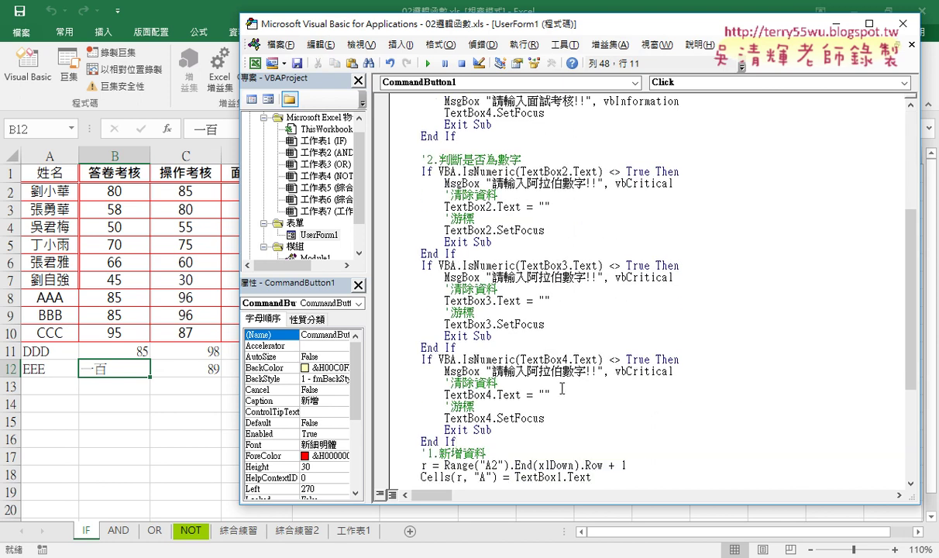
{"action": "key", "text": "Return"}
{"action": "key", "text": "Return"}
{"action": "scroll", "coordinate": [563, 372], "scroll_direction": "up", "scroll_amount": 2}
{"action": "scroll", "coordinate": [564, 357], "scroll_direction": "up", "scroll_amount": 2}
{"action": "scroll", "coordinate": [564, 338], "scroll_direction": "up", "scroll_amount": 2}
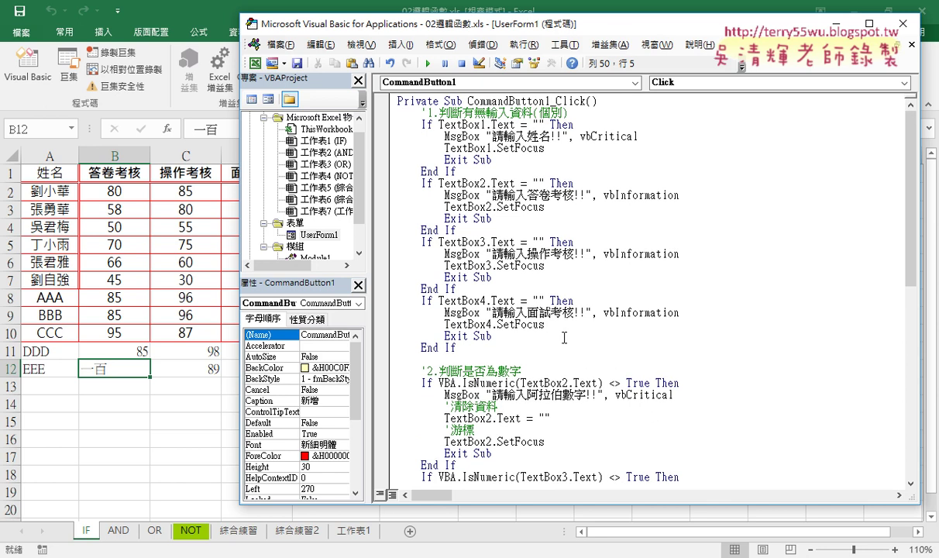
{"action": "left_click", "coordinate": [494, 113]}
{"action": "scroll", "coordinate": [507, 217], "scroll_direction": "down", "scroll_amount": 2}
{"action": "scroll", "coordinate": [511, 233], "scroll_direction": "down", "scroll_amount": 1}
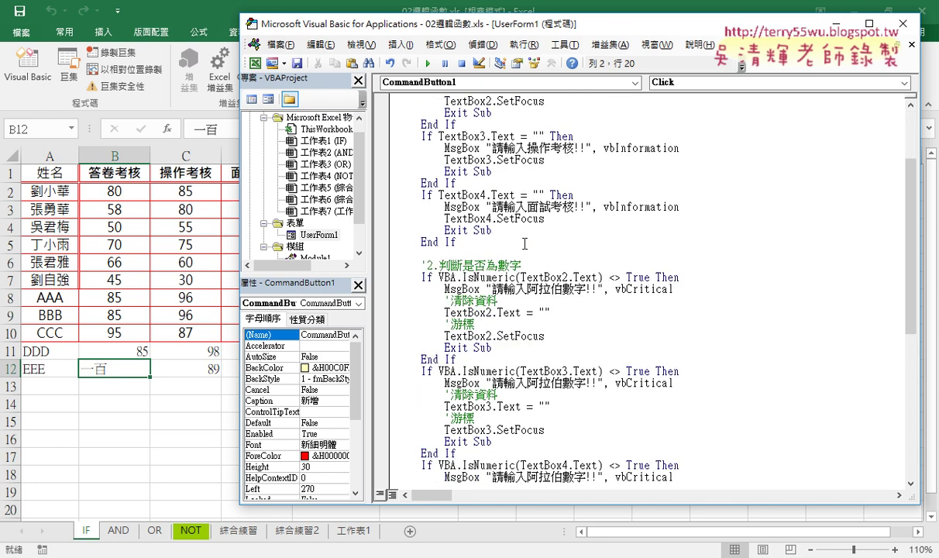
{"action": "left_click_drag", "start_coordinate": [498, 265], "coordinate": [525, 265]}
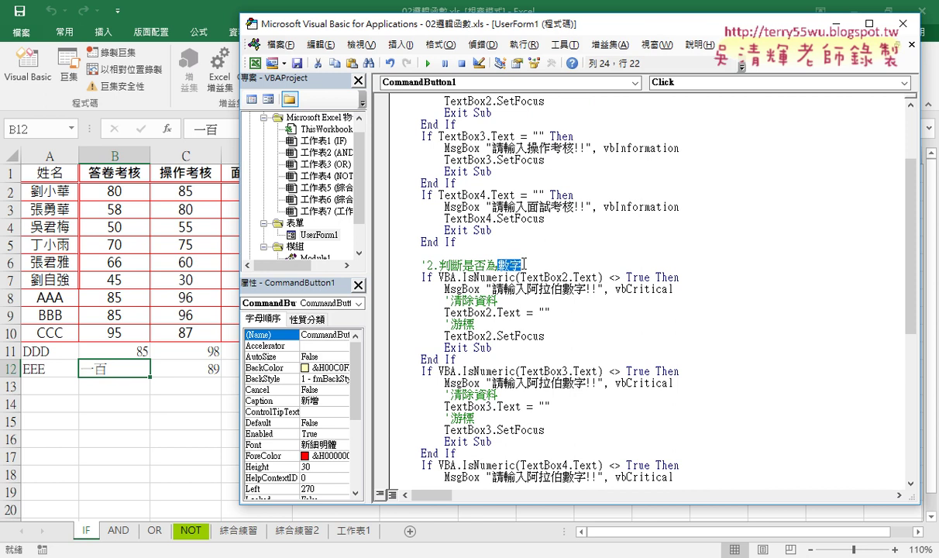